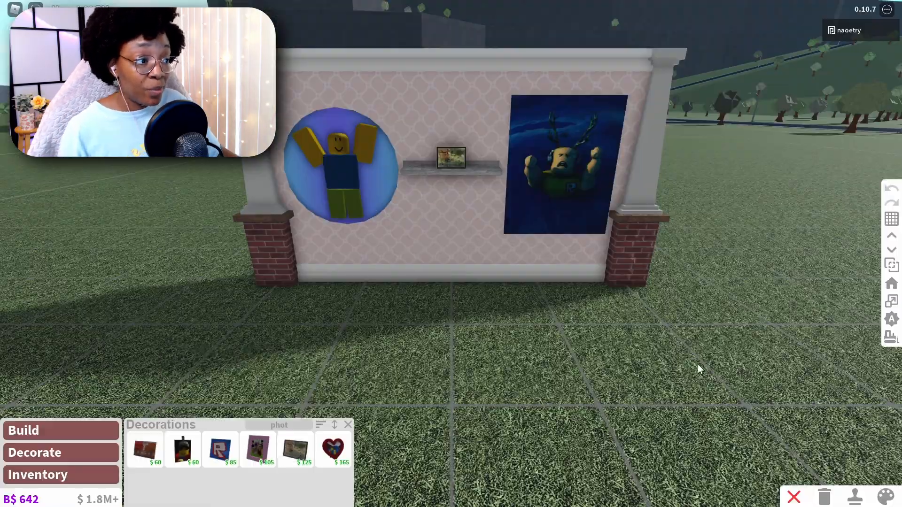
Place a copy of the large underwater painting on the blank grey back side of the wall.
scroll(700, 367, "down", 4)
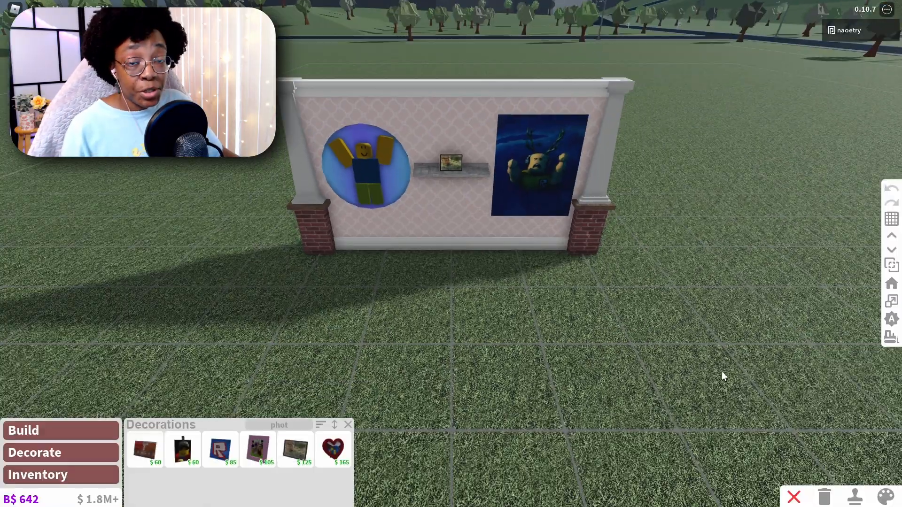
key("Left")
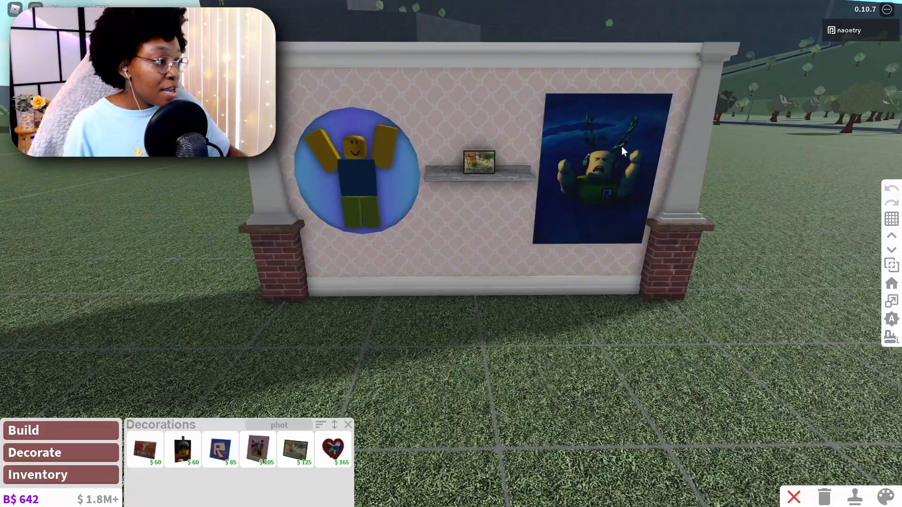
left_click(610, 173)
key("Left")
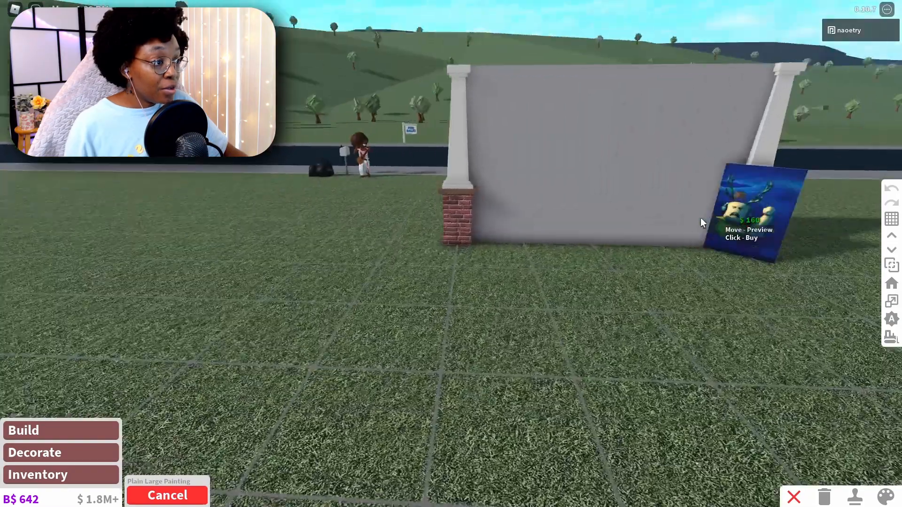
key("w")
left_click(571, 168)
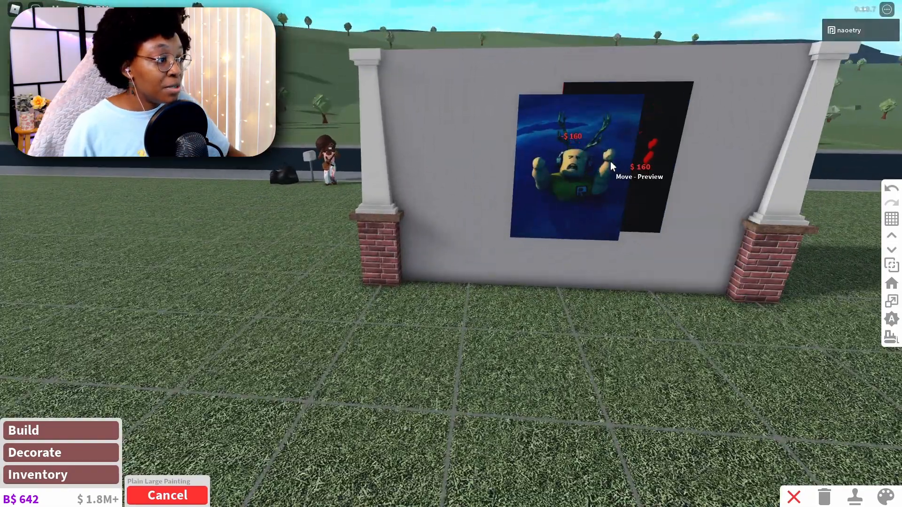
Reduce the height of the painting on the grey wall to a landscape shape and buy the resized version.
key("f")
left_click(616, 145)
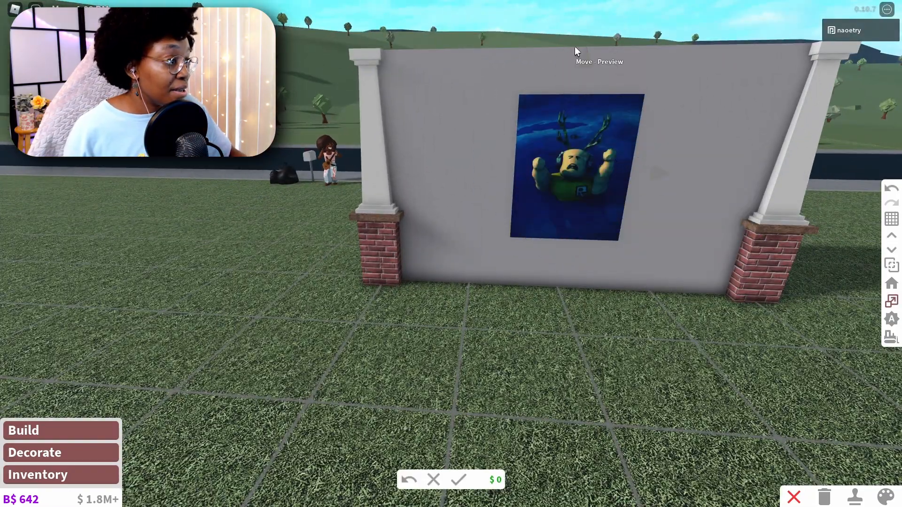
left_click_drag(585, 70, 588, 112)
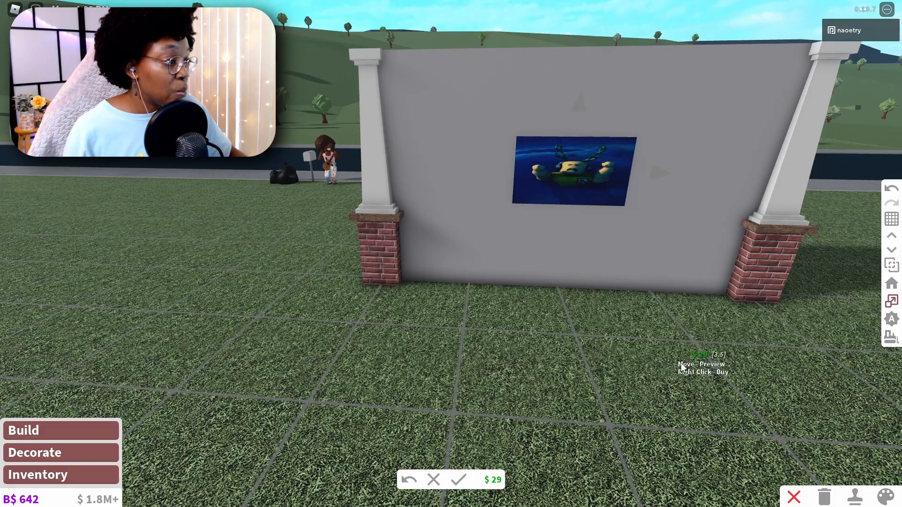
key("s")
left_click(461, 481)
key("w")
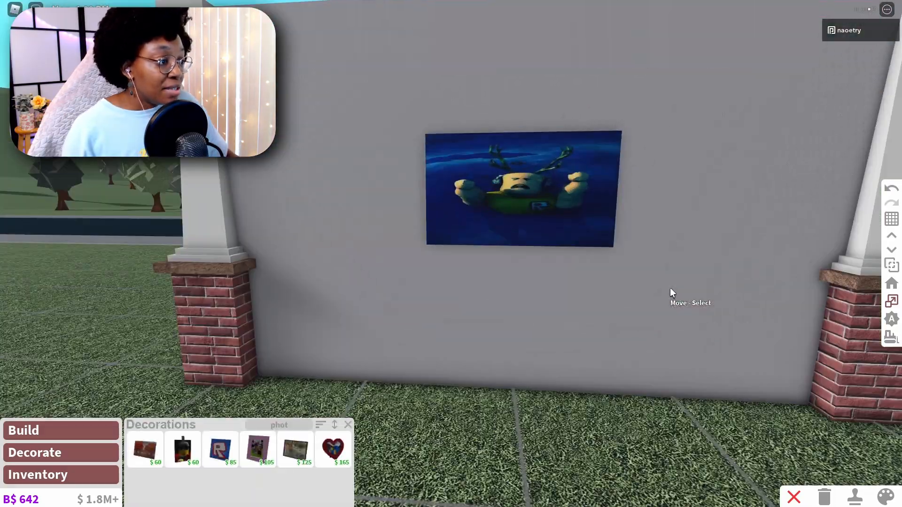
key("s")
key("w")
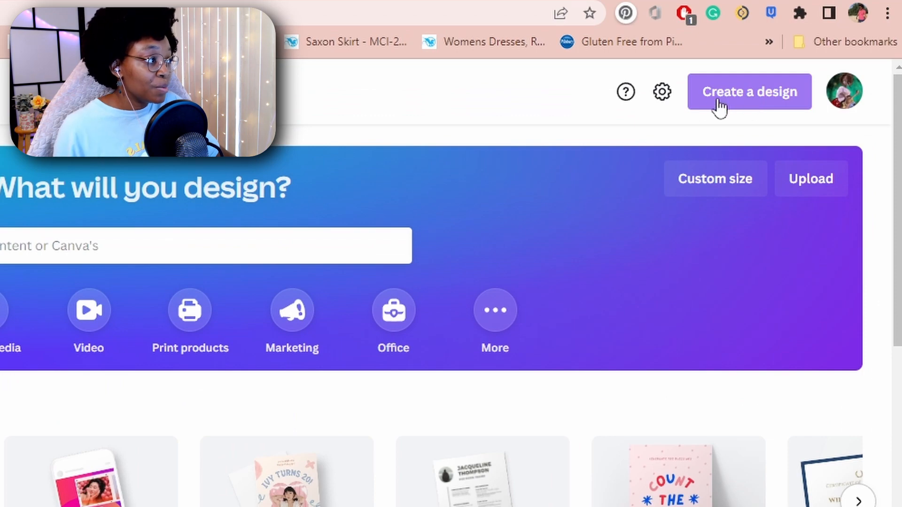
Switch to Canva and create a new custom-size design 565 px wide and 710 px high.
left_click(700, 98)
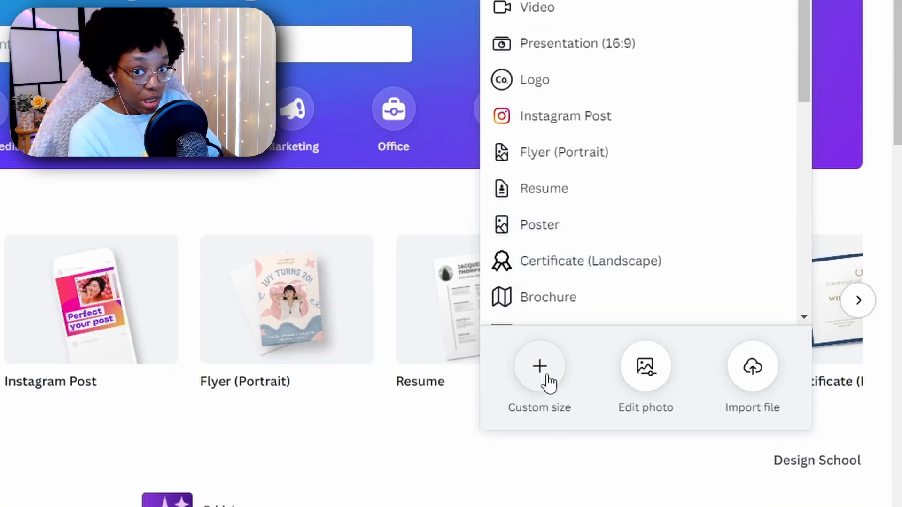
left_click(546, 375)
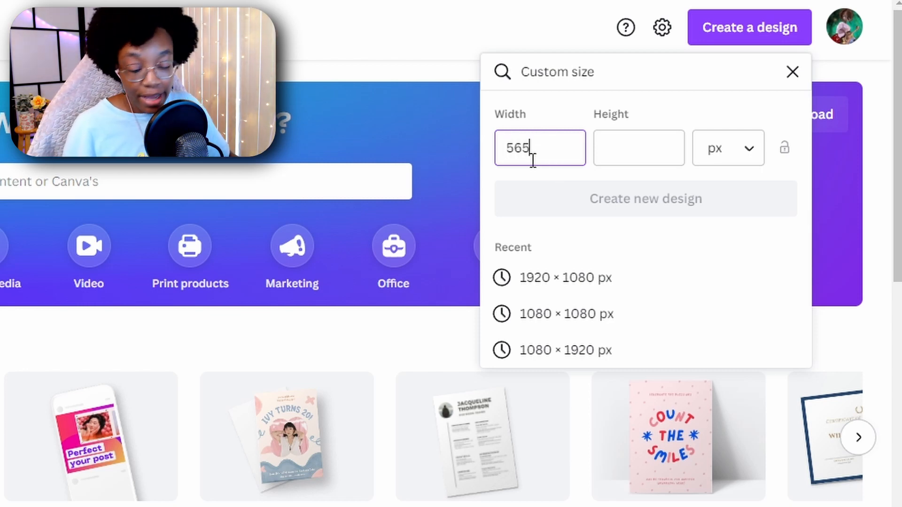
type("710")
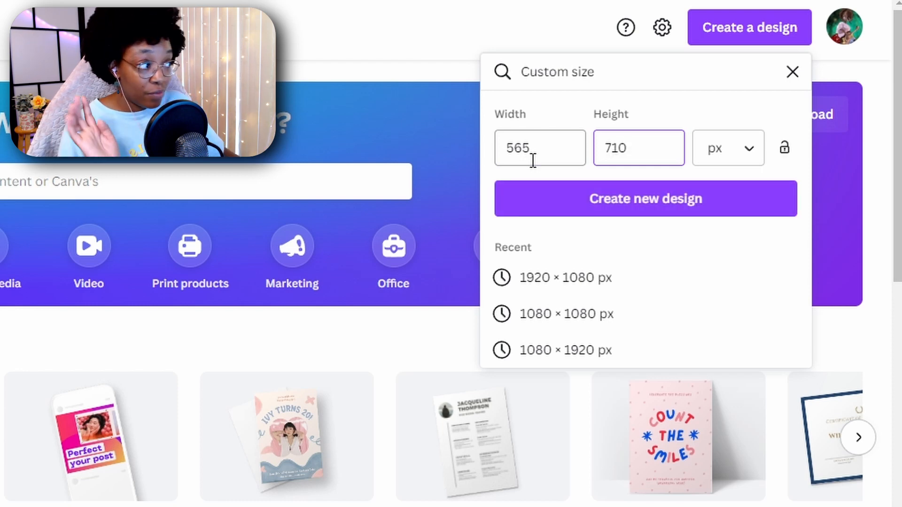
left_click(700, 199)
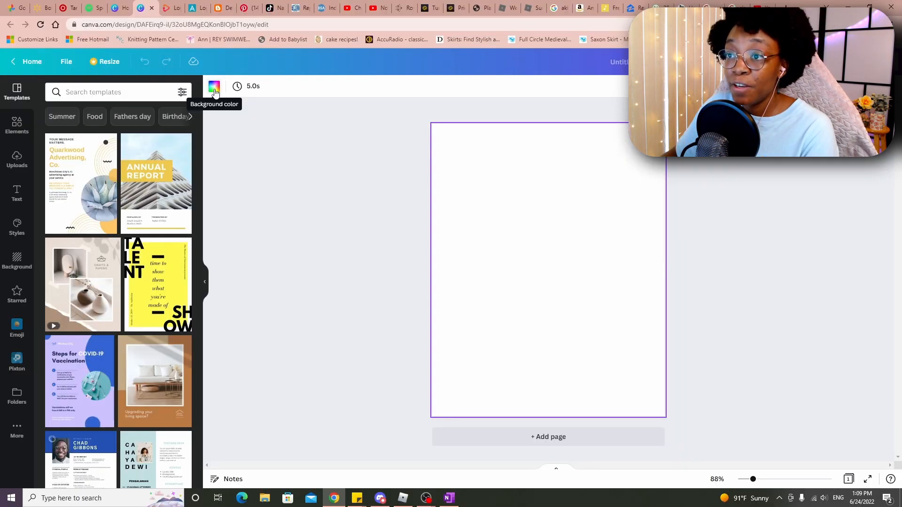
Set the page background to a custom medium blue colour.
left_click(224, 92)
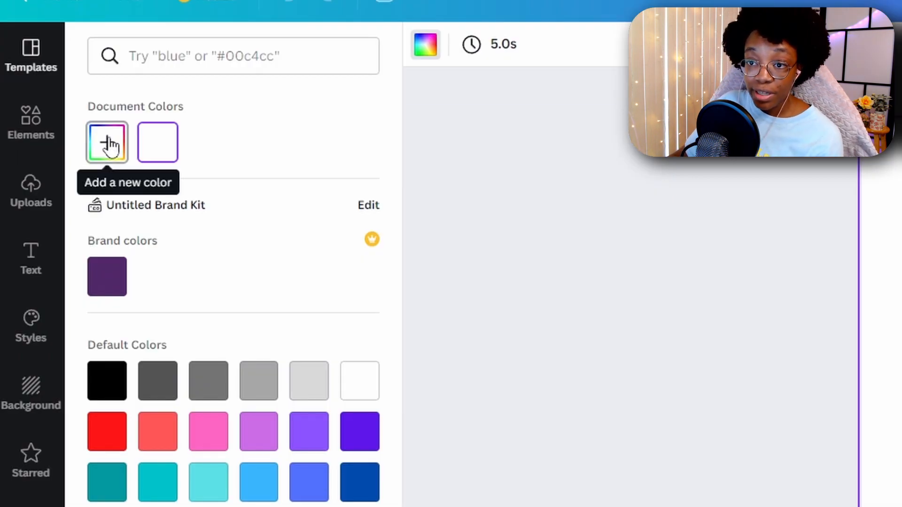
left_click(114, 152)
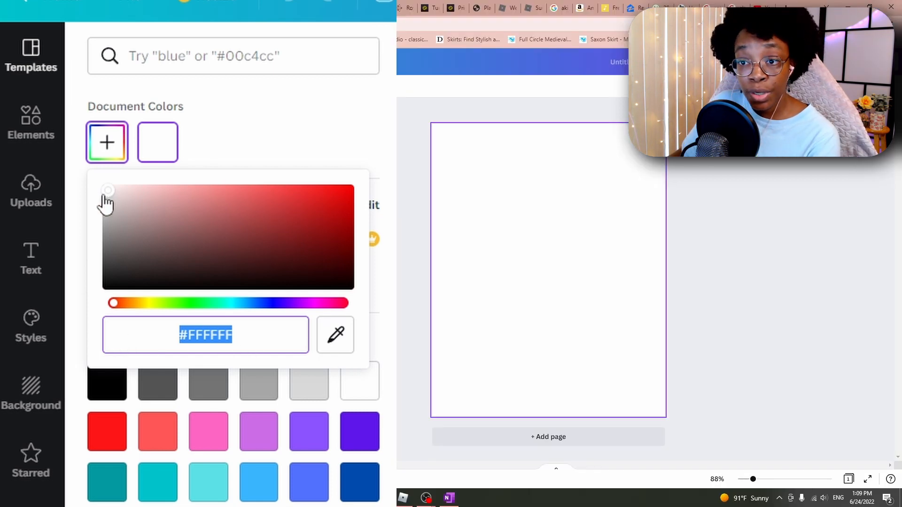
left_click_drag(108, 192, 143, 200)
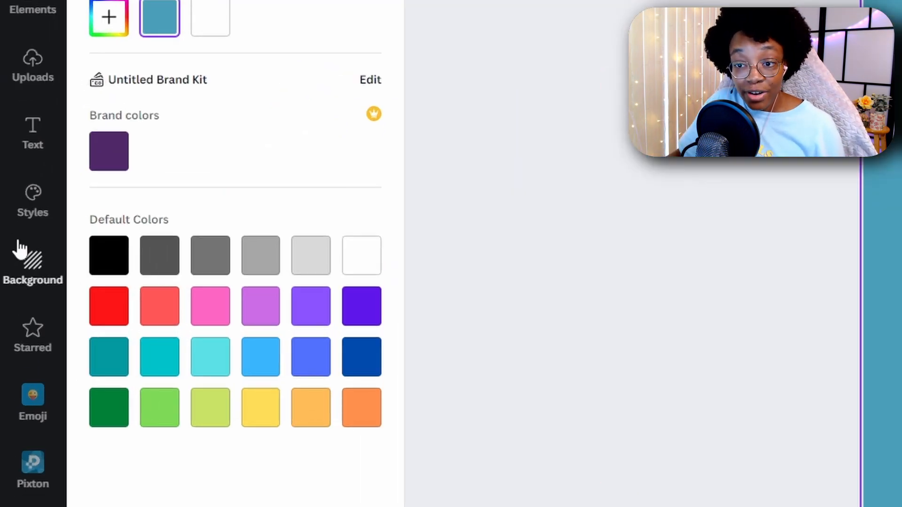
Try stock backgrounds on the page, including the white brick wall and the string of blurred lights.
left_click(31, 268)
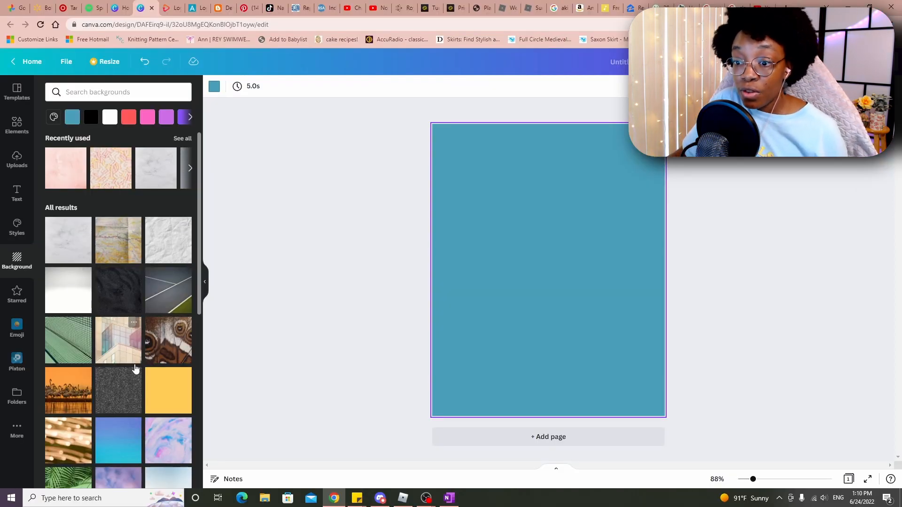
scroll(137, 376, "down", 5)
scroll(137, 429, "down", 3)
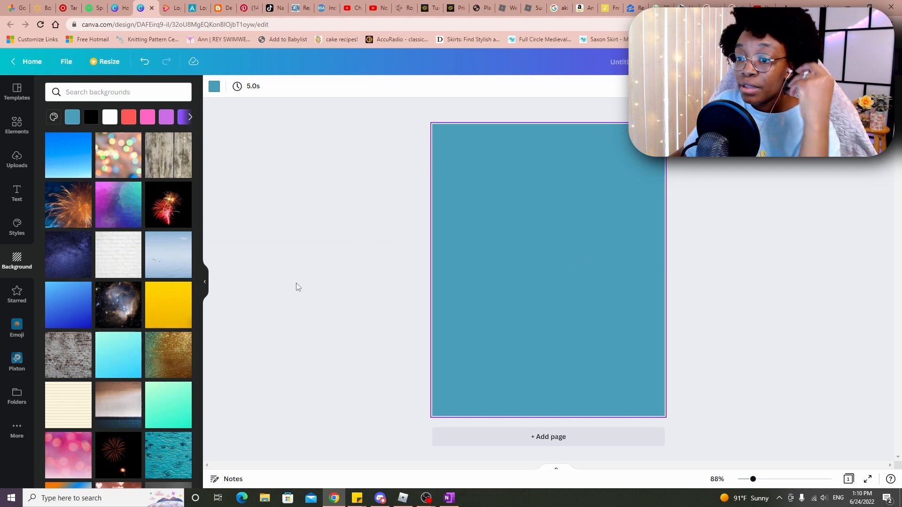
scroll(101, 282, "down", 15)
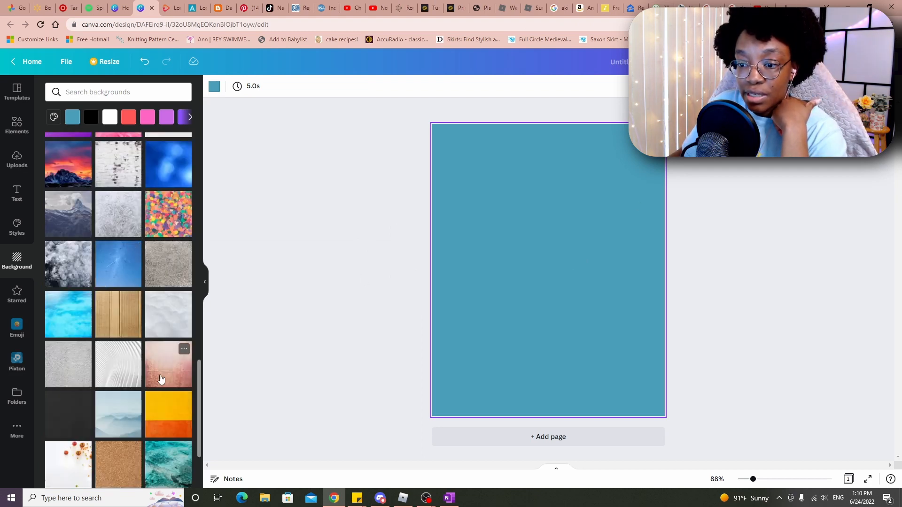
left_click(79, 423)
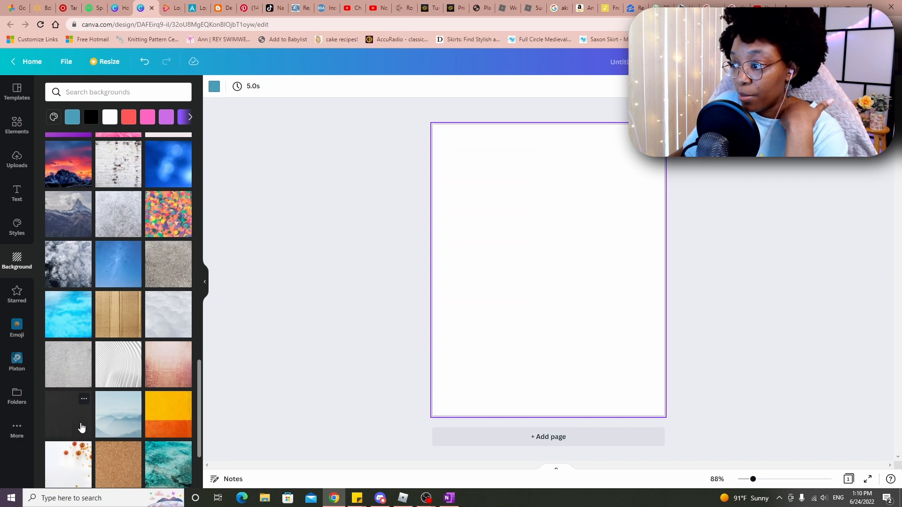
scroll(123, 363, "down", 5)
left_click(123, 362)
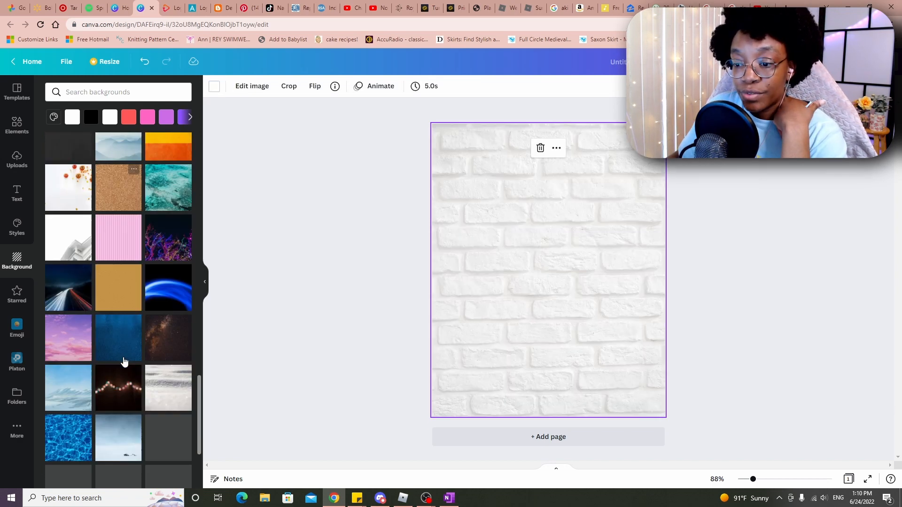
scroll(122, 358, "down", 5)
left_click(130, 195)
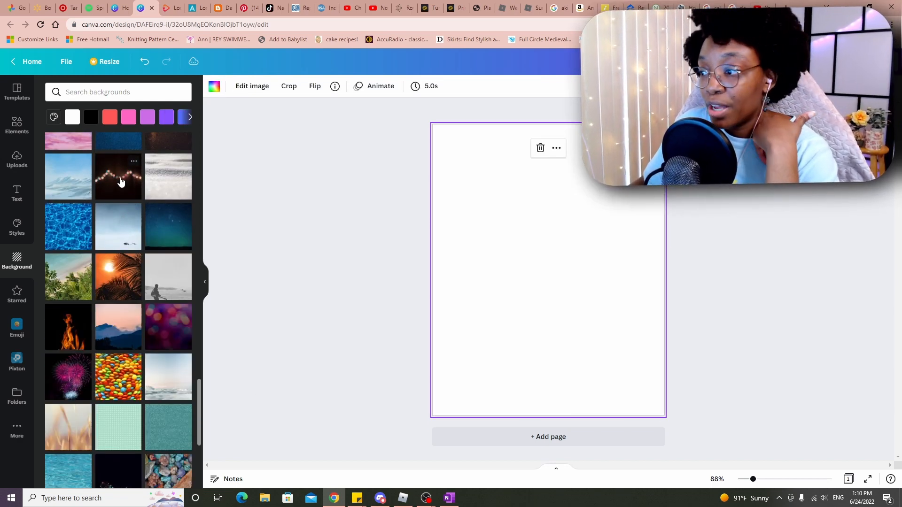
Fill the page with the red strawberries photo as its background.
scroll(154, 431, "down", 5)
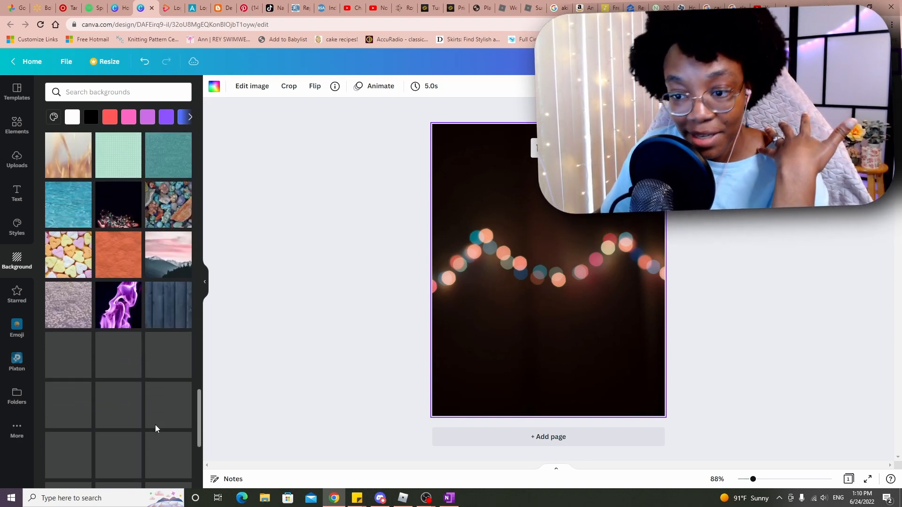
left_click(55, 255)
scroll(81, 368, "down", 5)
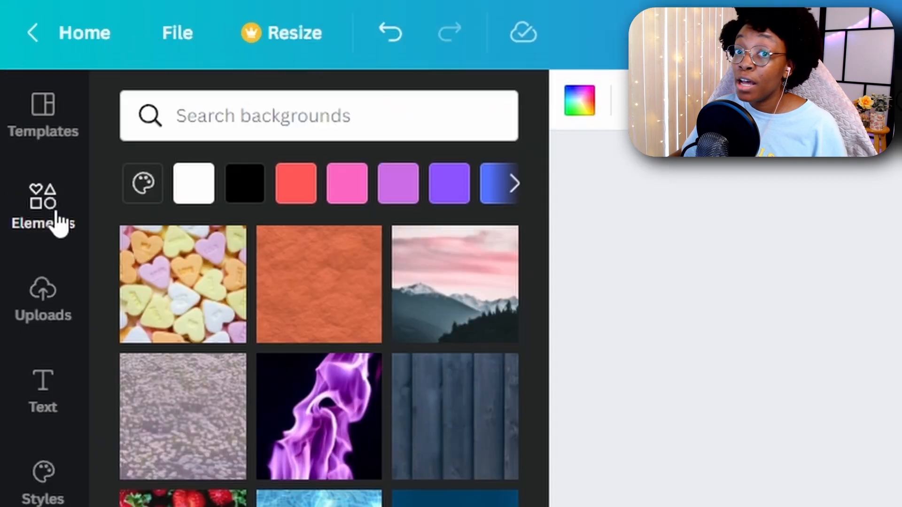
Examine the available elements, including lines and shapes, graphics, stickers, charts, frames, grids and collections.
left_click(24, 131)
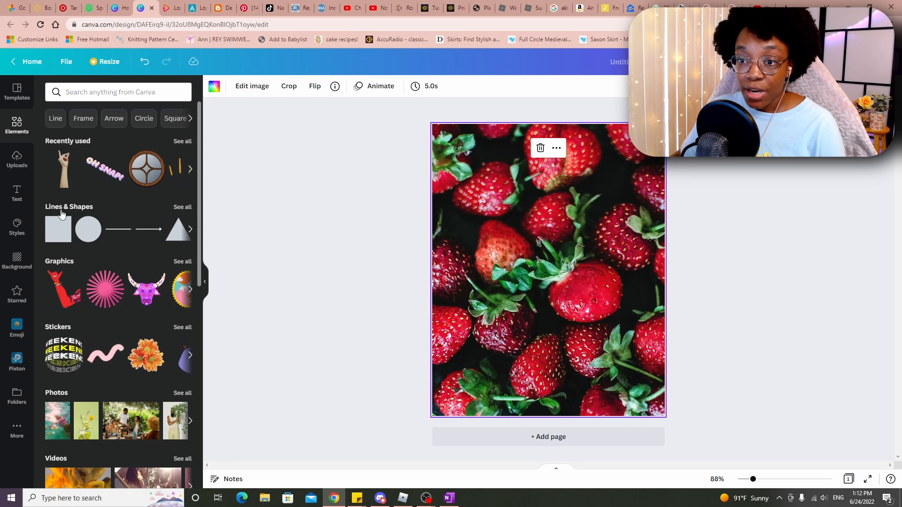
left_click(190, 230)
scroll(190, 235, "down", 3)
scroll(188, 239, "up", 2)
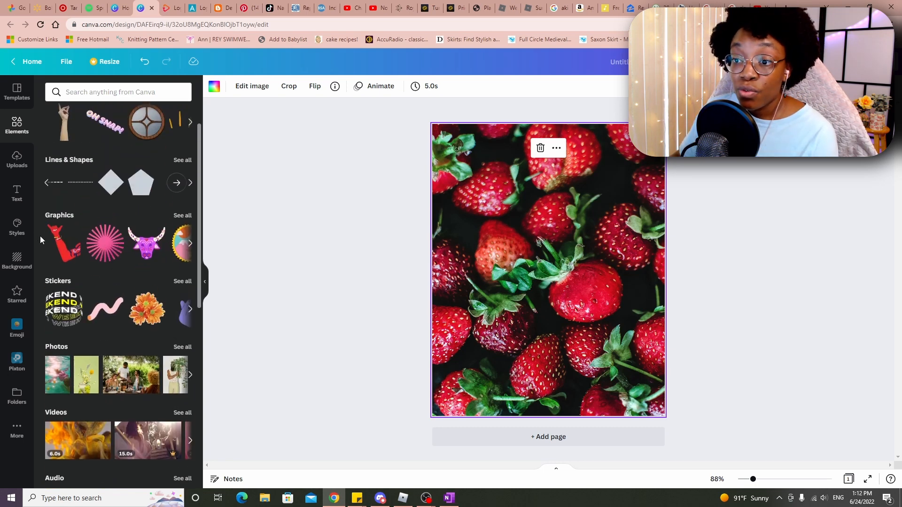
left_click(189, 245)
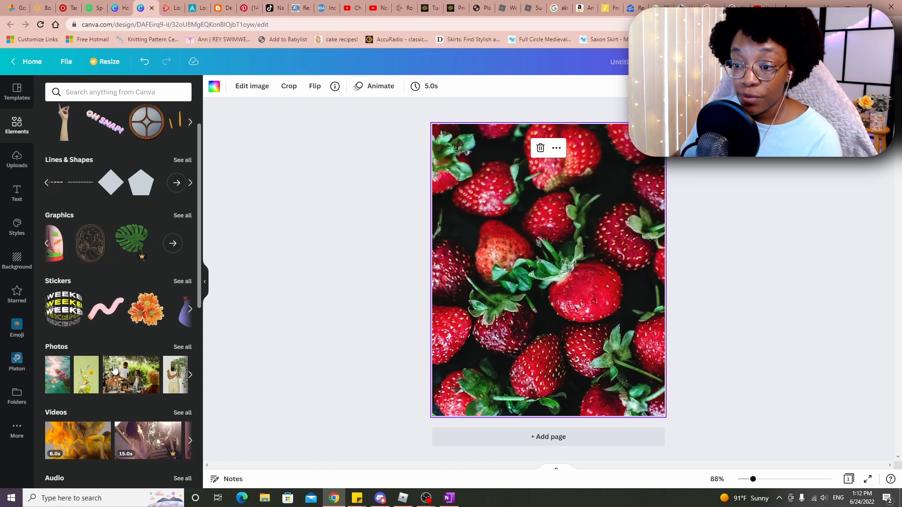
scroll(115, 368, "down", 1)
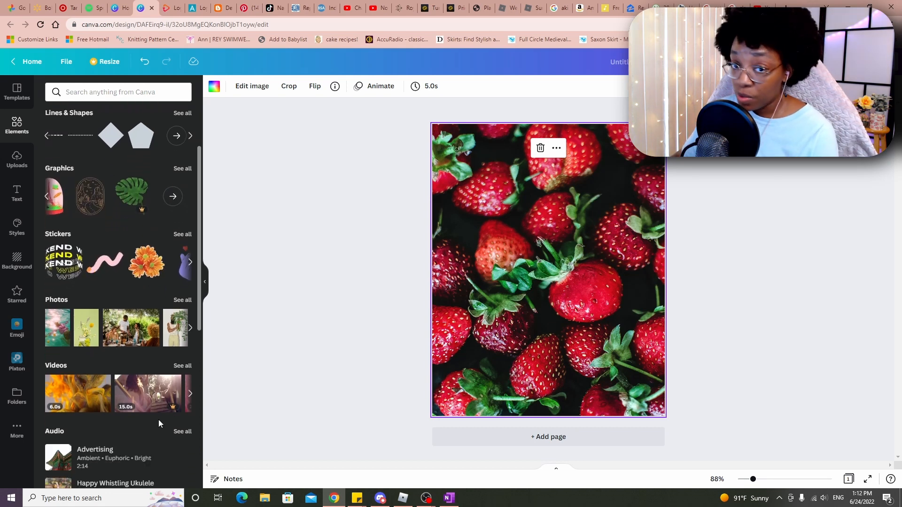
left_click(190, 263)
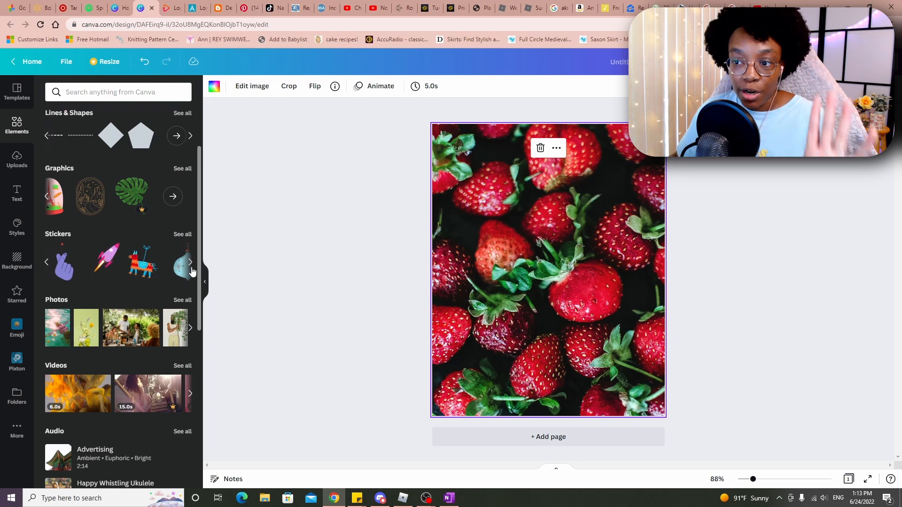
left_click(190, 263)
scroll(107, 356, "down", 8)
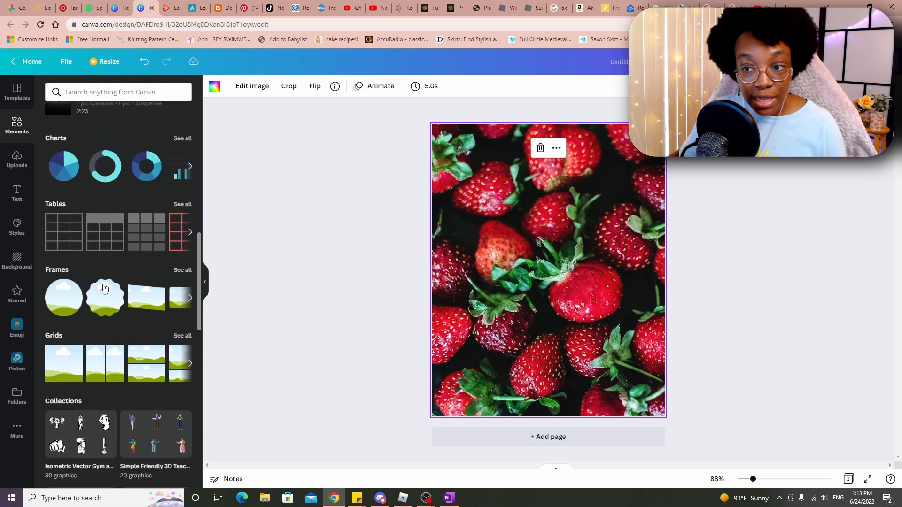
scroll(123, 400, "down", 10)
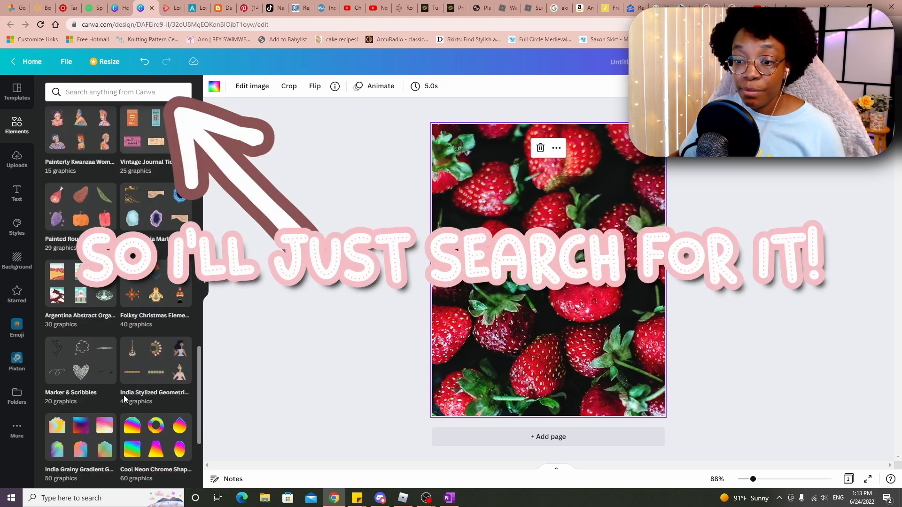
scroll(132, 363, "up", 15)
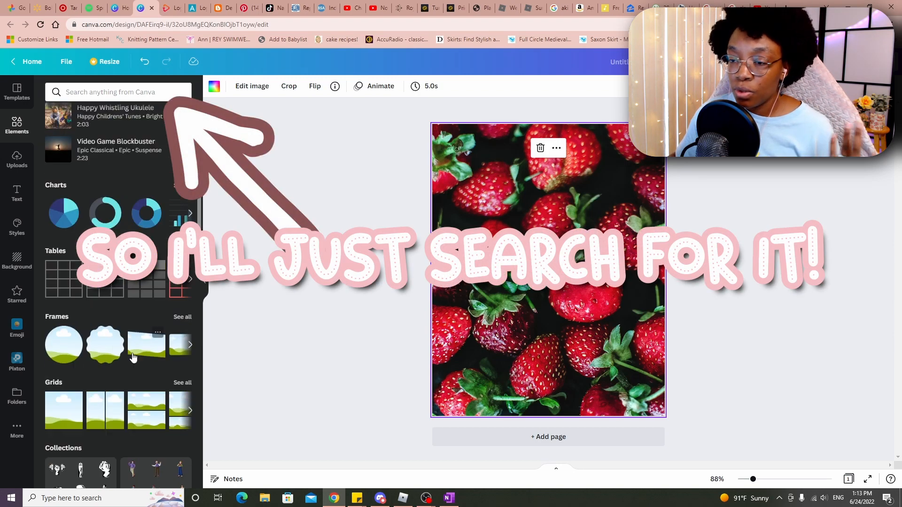
scroll(138, 356, "up", 2)
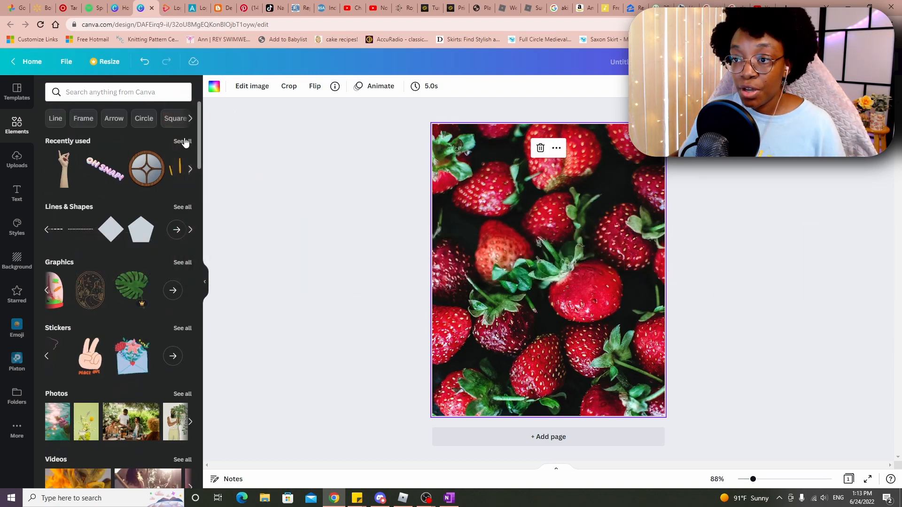
Add the scattered white specks graphic from the recently used elements and enlarge it to cover the strawberry page.
left_click(186, 141)
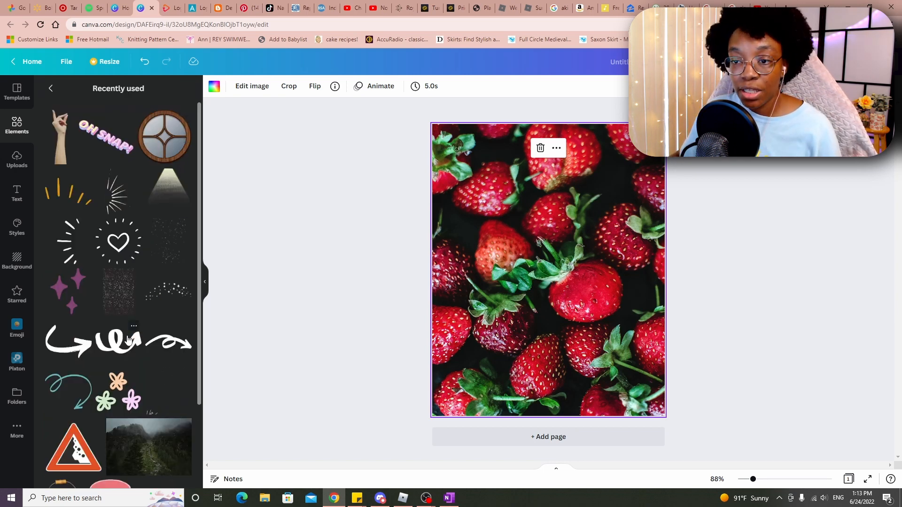
left_click(172, 253)
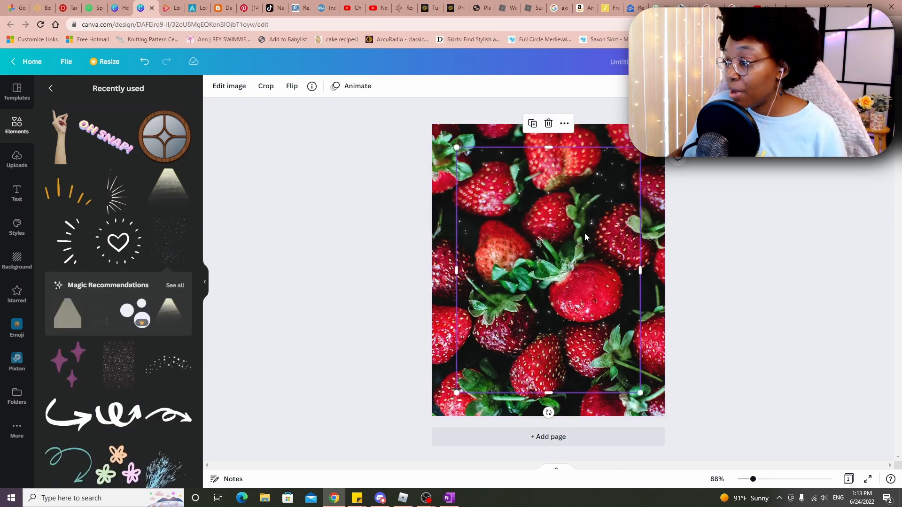
left_click_drag(640, 392, 662, 424)
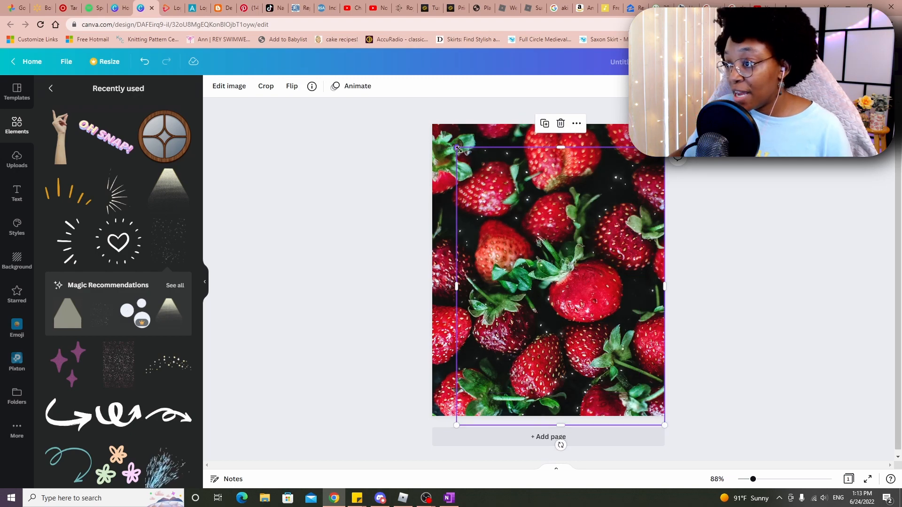
left_click_drag(458, 148, 430, 124)
left_click_drag(428, 123, 428, 117)
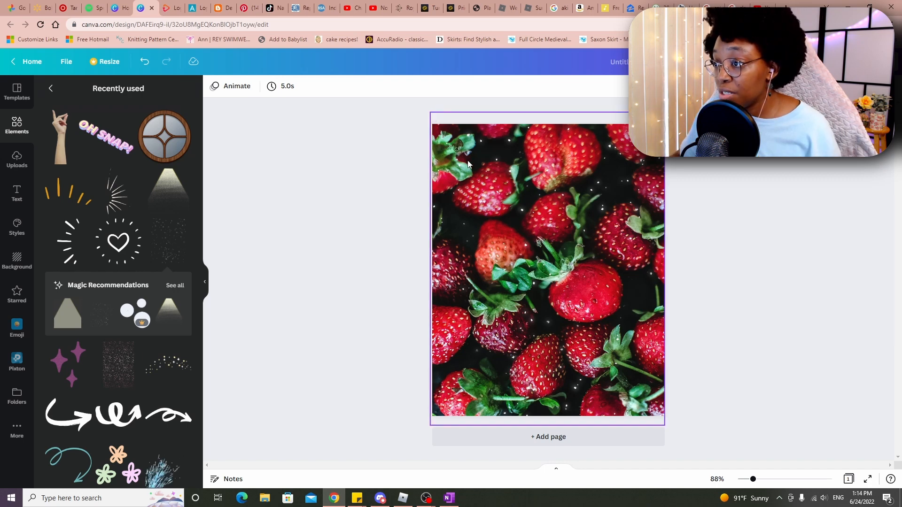
left_click(432, 125)
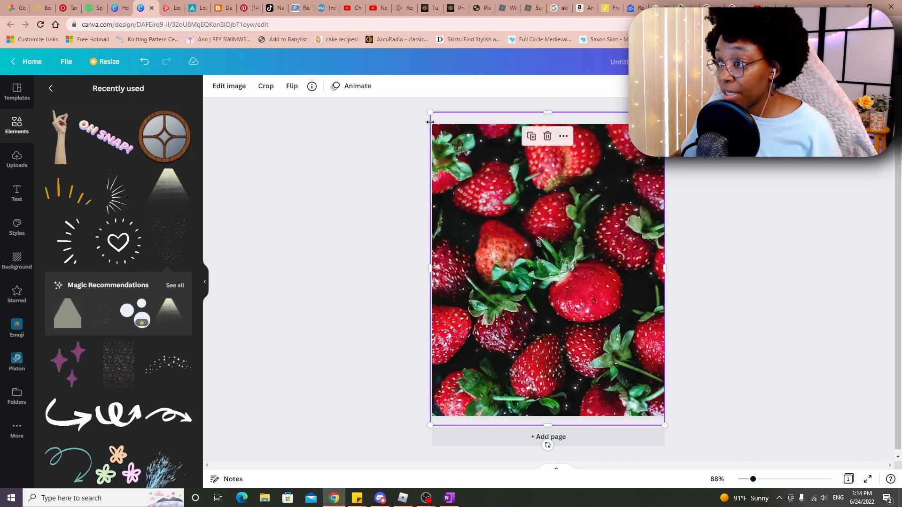
left_click_drag(427, 112, 440, 121)
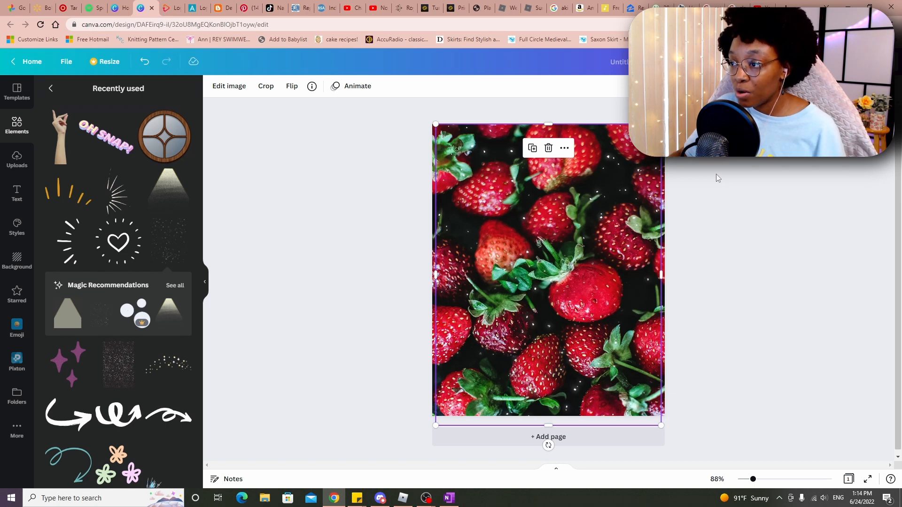
Try stretching the specks overlay beyond the page edges, and undo the deletion made after it.
left_click_drag(661, 124, 672, 111)
left_click_drag(435, 110, 406, 104)
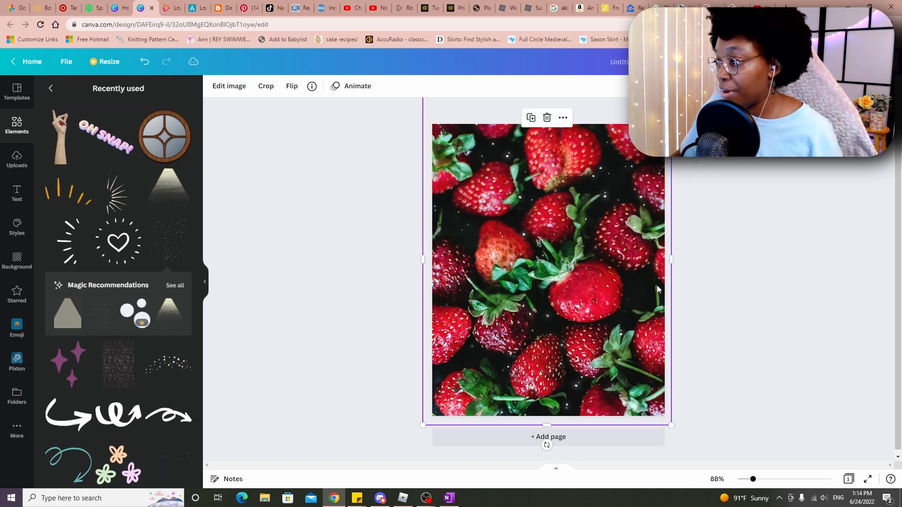
key("Delete")
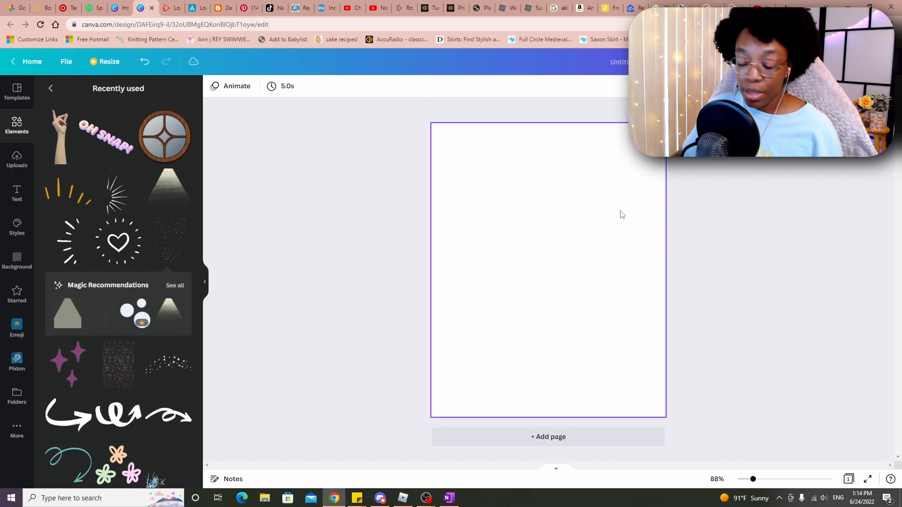
key("ctrl+z")
Try the white heart with radiating dashes near the page's upper-left corner, and undo its placement.
left_click(130, 256)
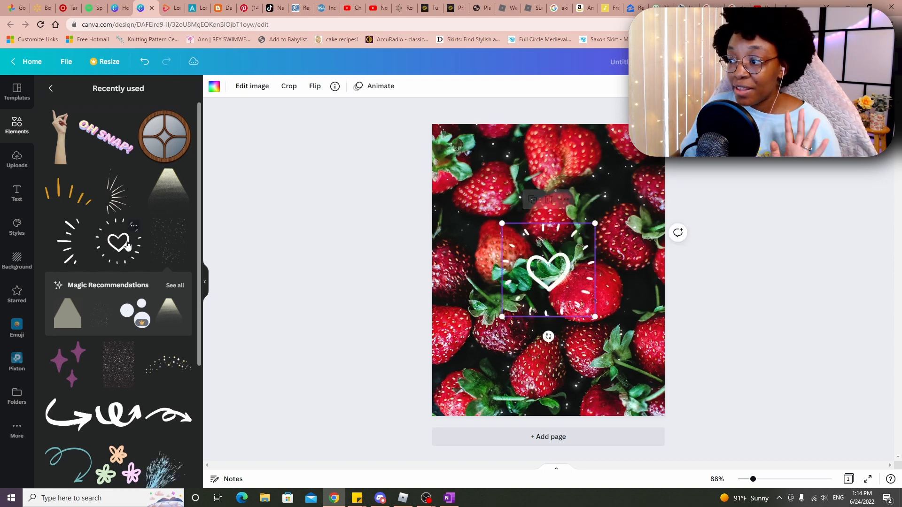
left_click_drag(556, 278, 504, 197)
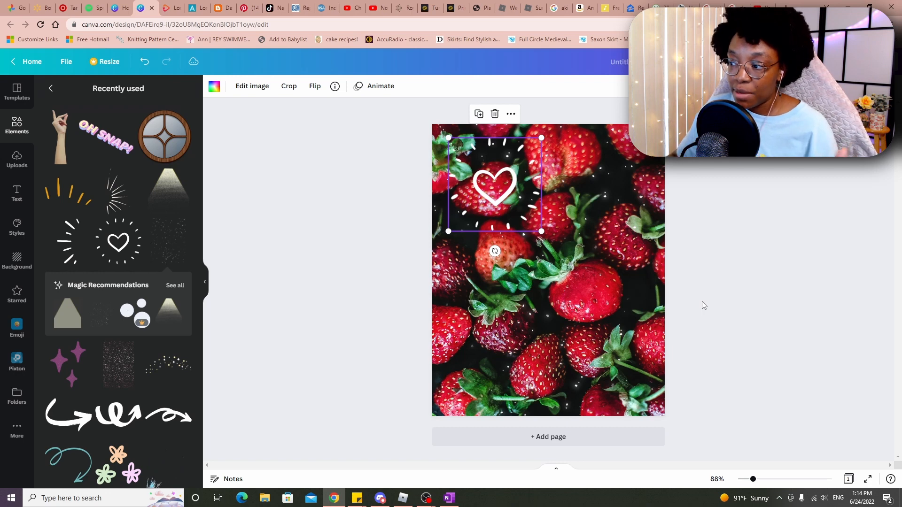
key("ctrl+z")
Add the row of beige dots from the recently used elements and angle it diagonally across the page's upper-left corner.
scroll(124, 227, "down", 10)
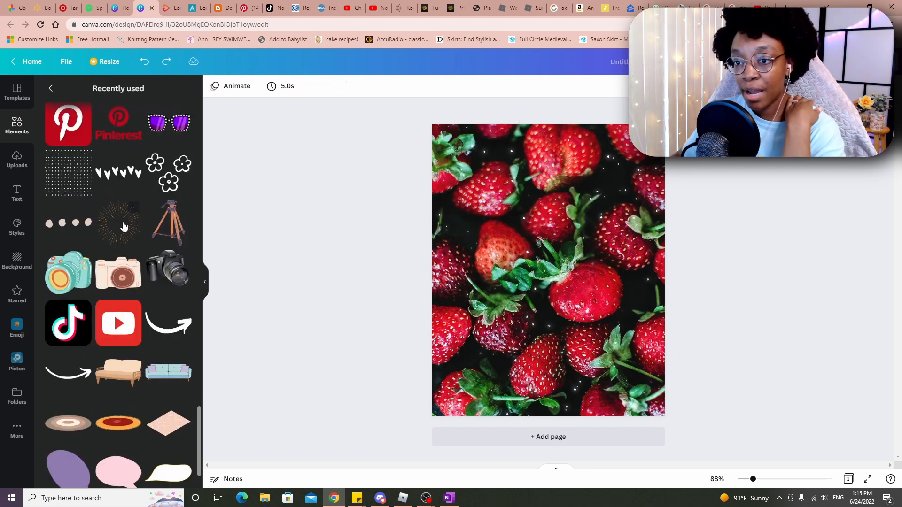
left_click(68, 225)
left_click_drag(586, 276, 506, 150)
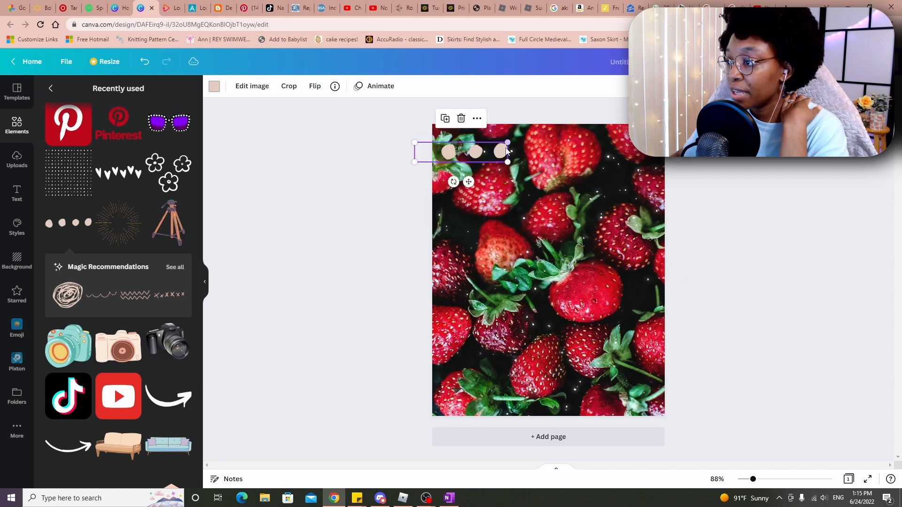
left_click_drag(451, 185, 471, 185)
left_click_drag(476, 145, 479, 172)
Duplicate the diagonal row of beige dots and place the copy to continue the line past the page's top edge.
right_click(473, 180)
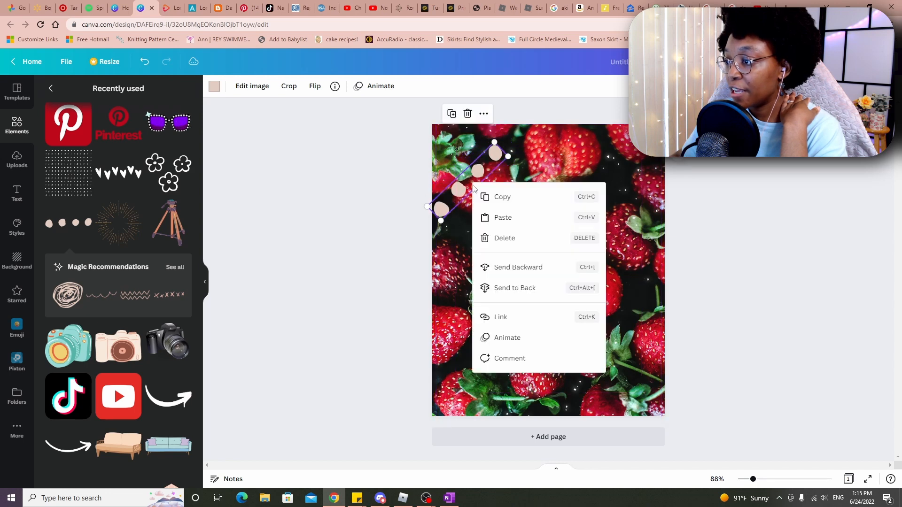
right_click(500, 174)
left_click(484, 190)
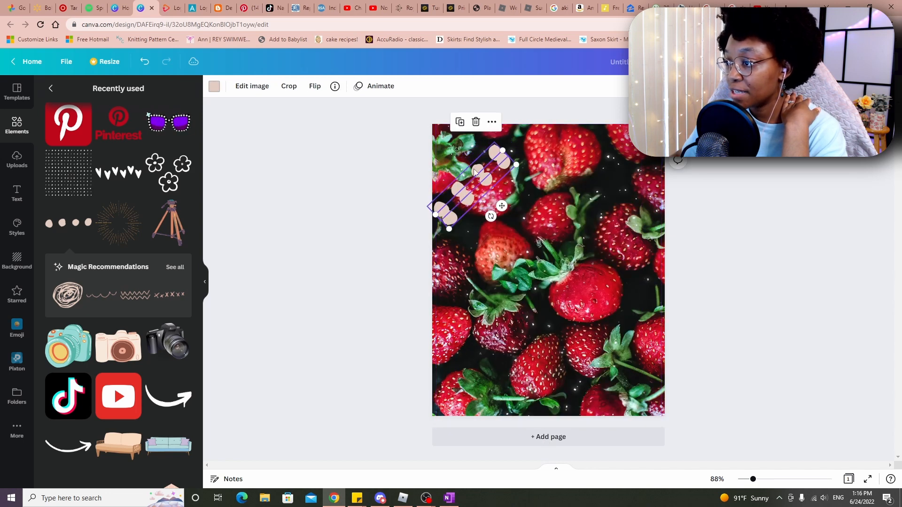
left_click_drag(484, 190, 541, 101)
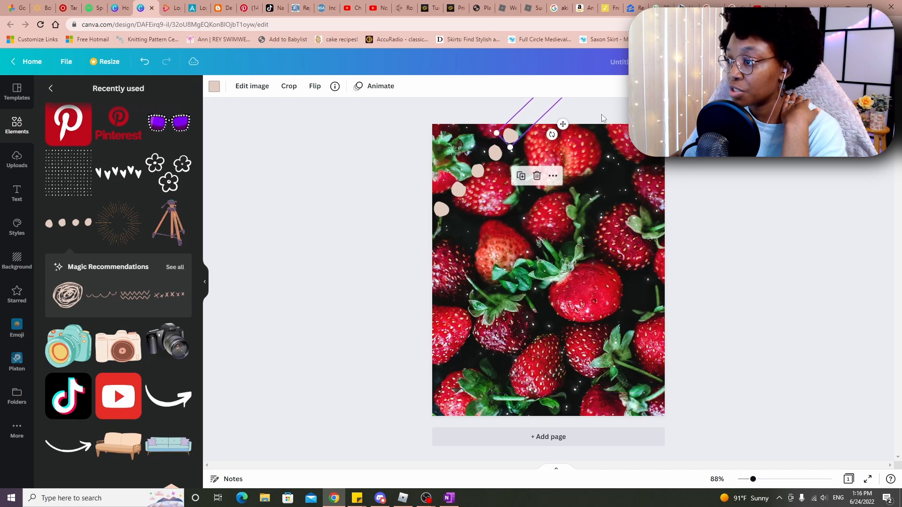
Group the two diagonal rows of beige dots.
left_click(857, 234)
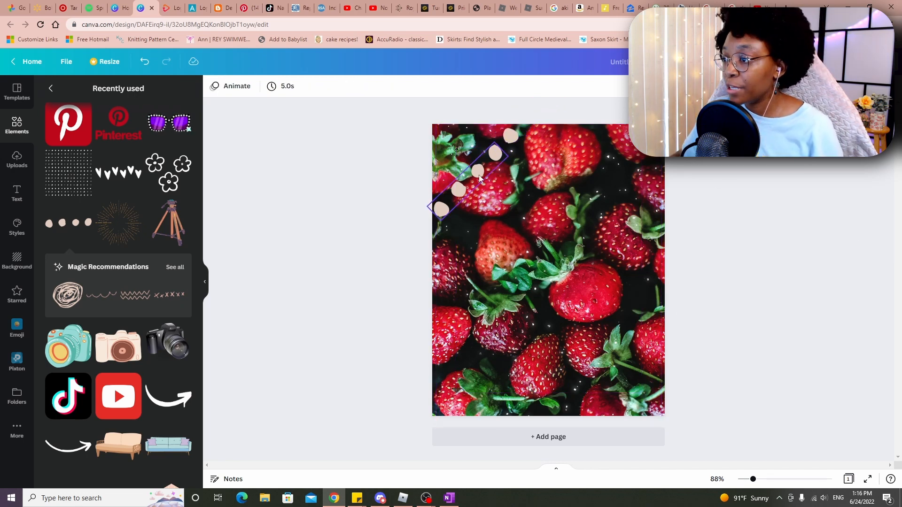
left_click(512, 138, "shift")
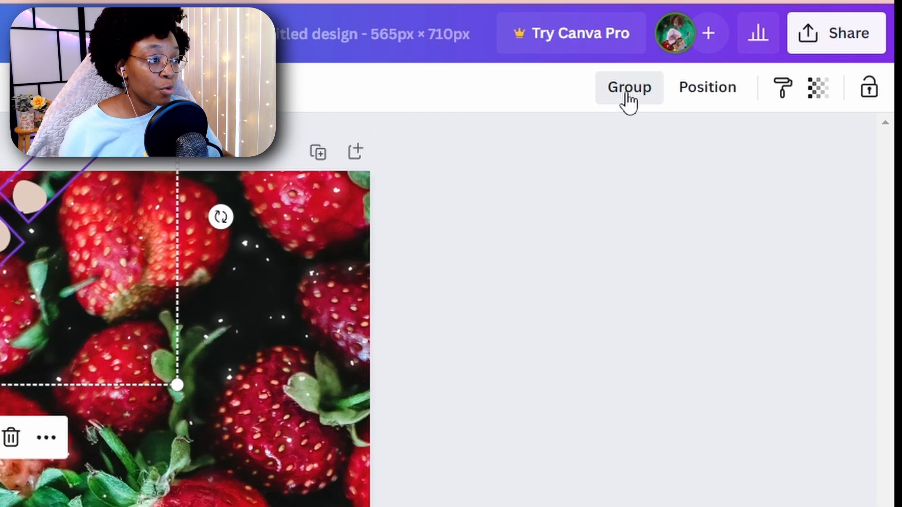
left_click(776, 86)
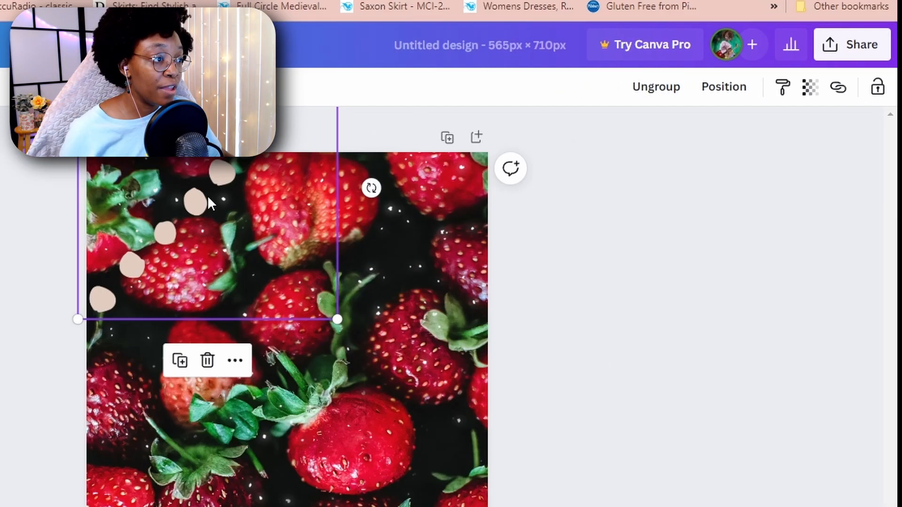
Copy the grouped beige dots and place the pasted group diagonally across the page's lower-right corner.
right_click(207, 195)
left_click(269, 231)
right_click(420, 350)
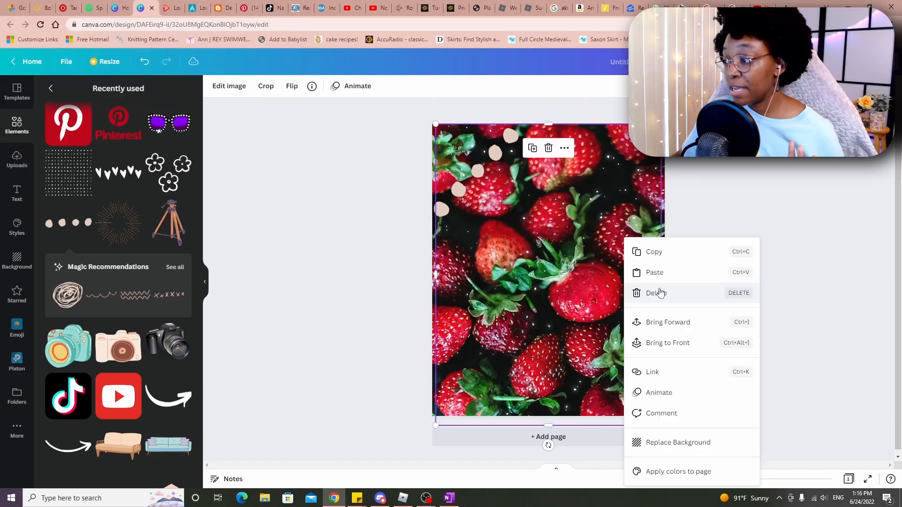
left_click(658, 274)
left_click_drag(515, 160, 629, 378)
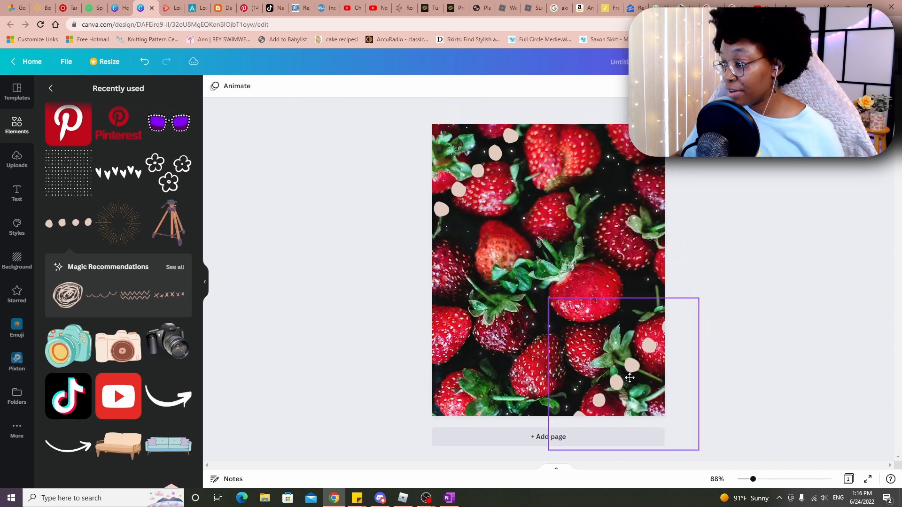
Recolour the beige dots in both the upper-left and lower-right corner groups white.
left_click(477, 172)
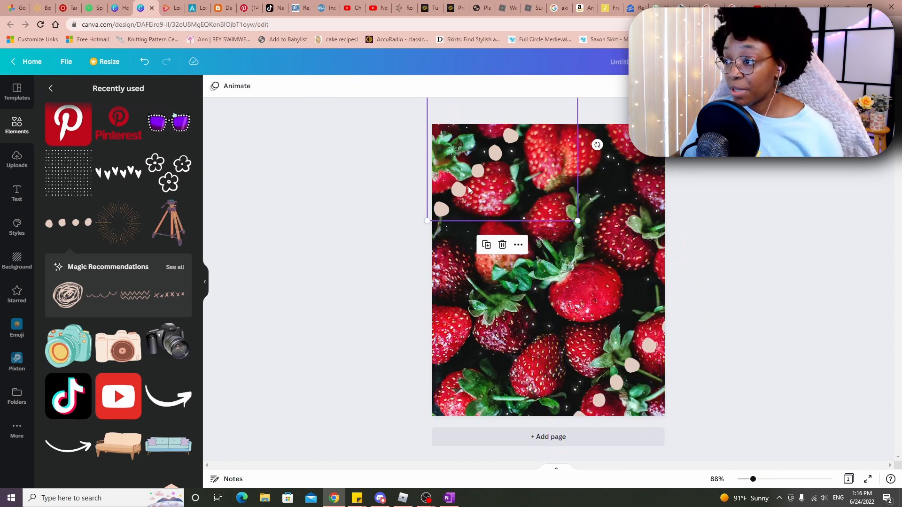
left_click(478, 172)
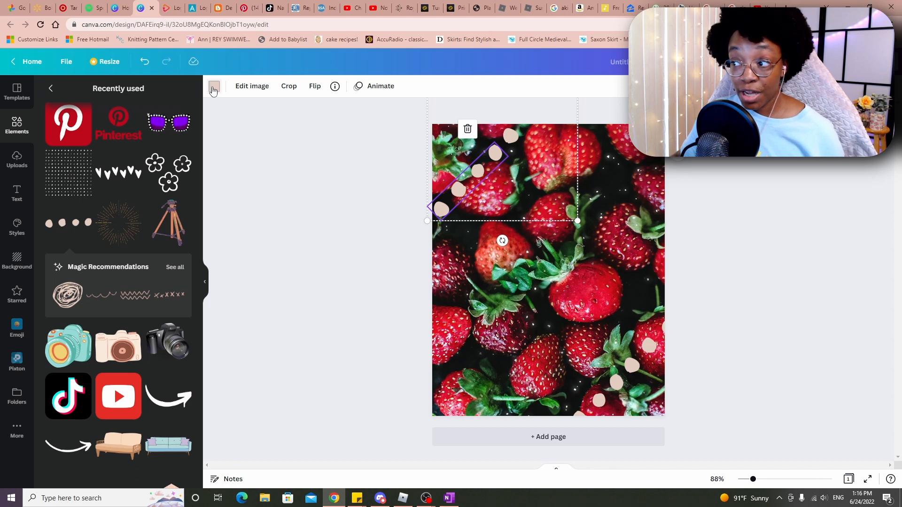
left_click(213, 88)
left_click(181, 302)
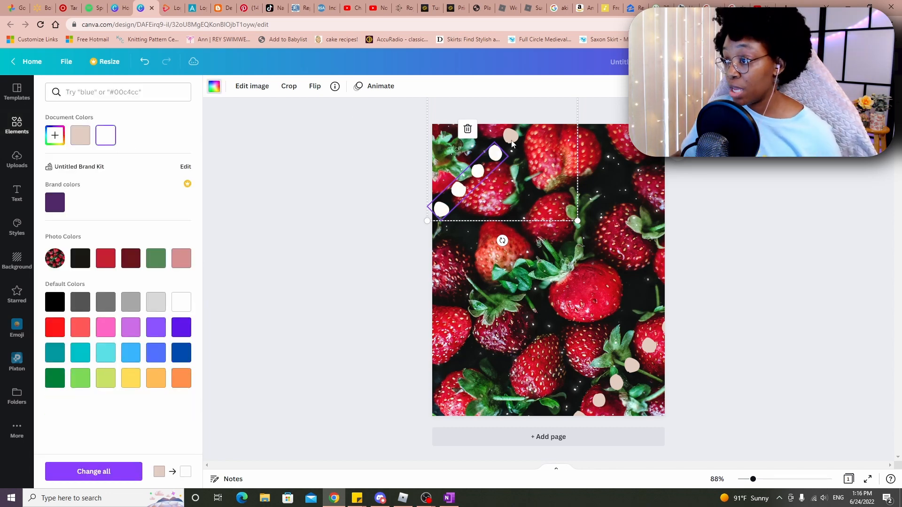
left_click(512, 144)
left_click(106, 135)
double_click(611, 389)
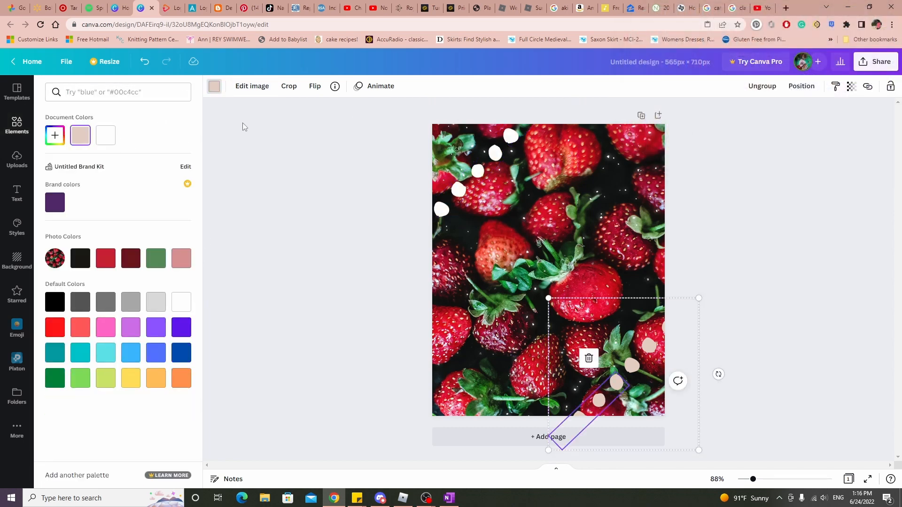
left_click(101, 139)
left_click(783, 157)
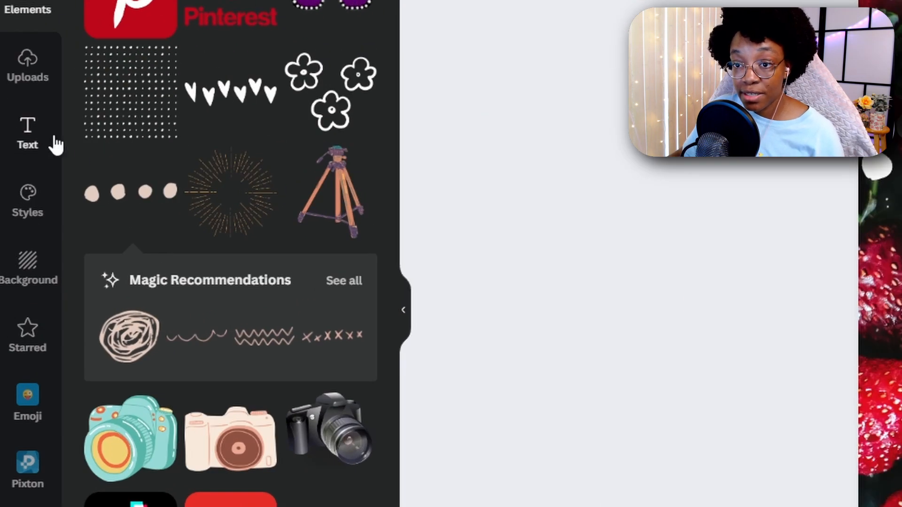
Add a heading to the page reading "Summer is here".
left_click(29, 130)
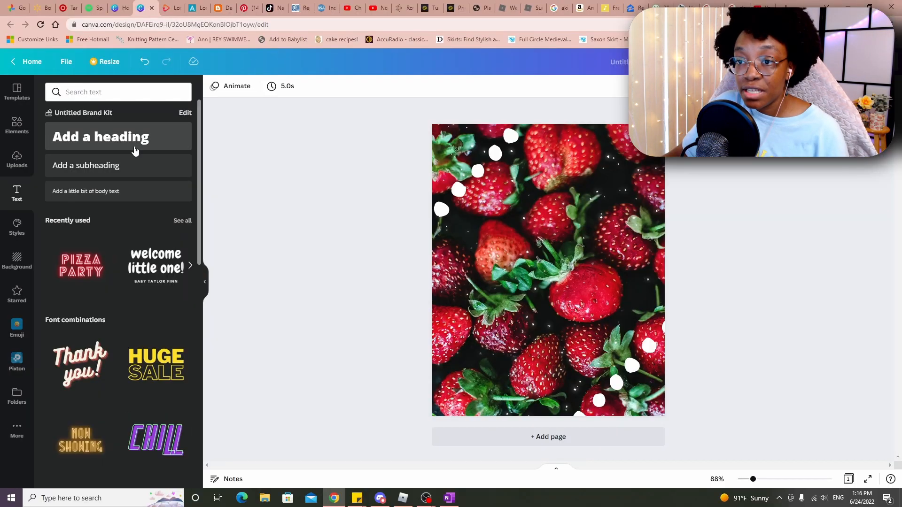
left_click(135, 150)
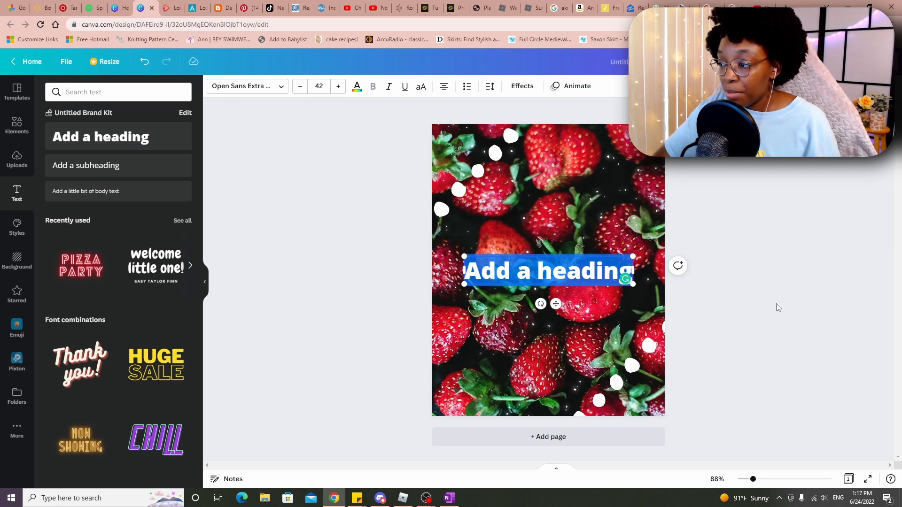
type("Summer is")
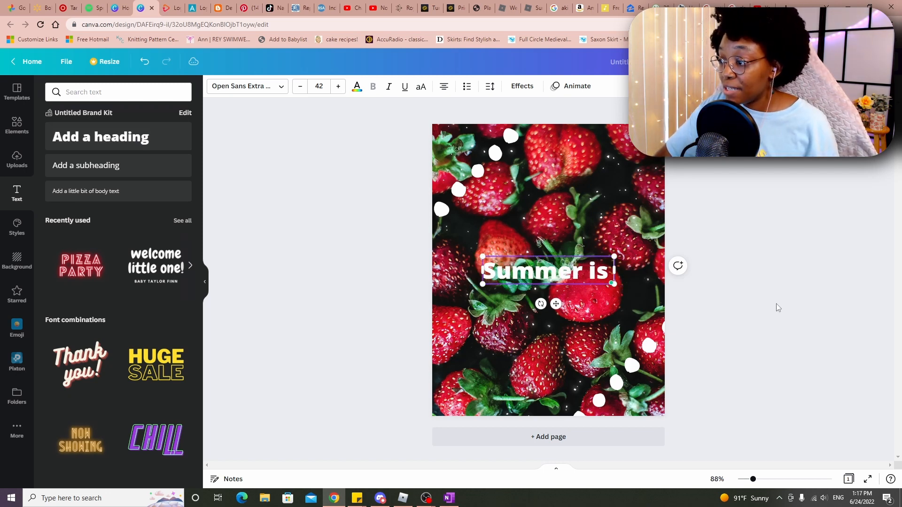
type(" here")
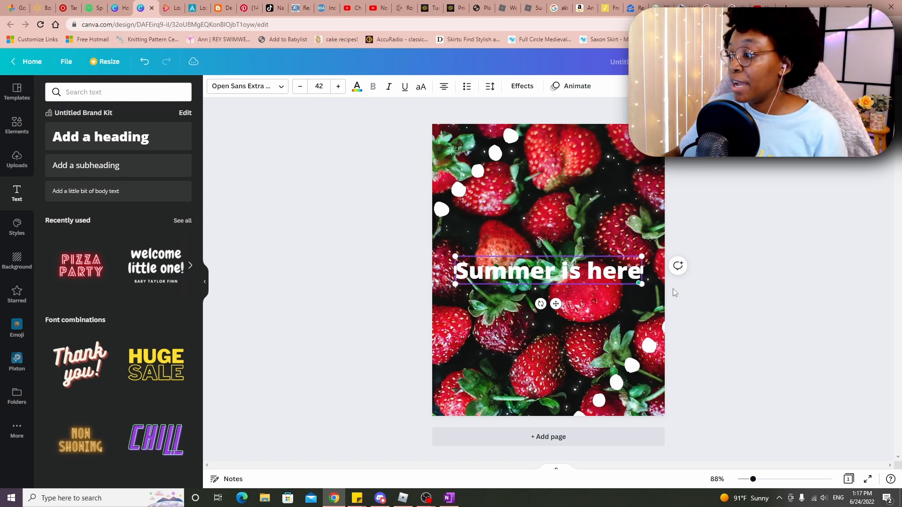
Break the heading into three lines, "Summer", "is" and "here", and narrow its text box.
left_click_drag(642, 270, 554, 273)
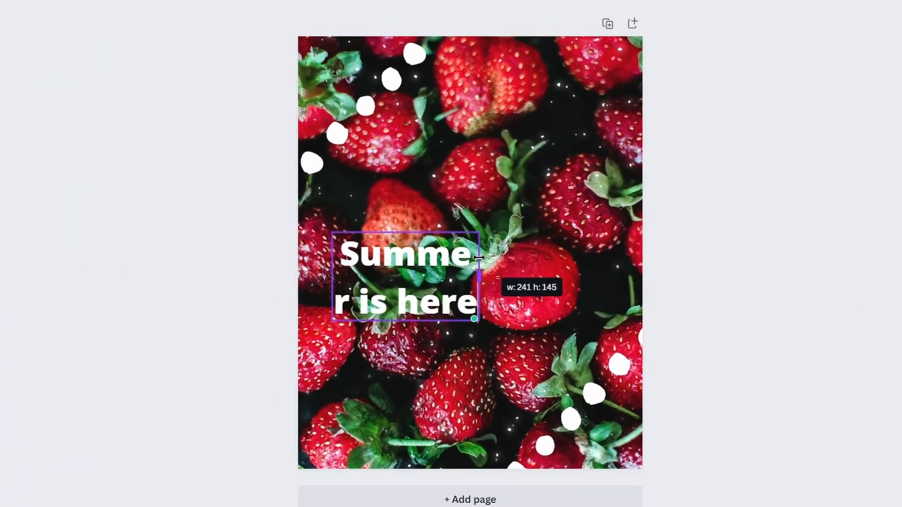
left_click_drag(478, 258, 629, 248)
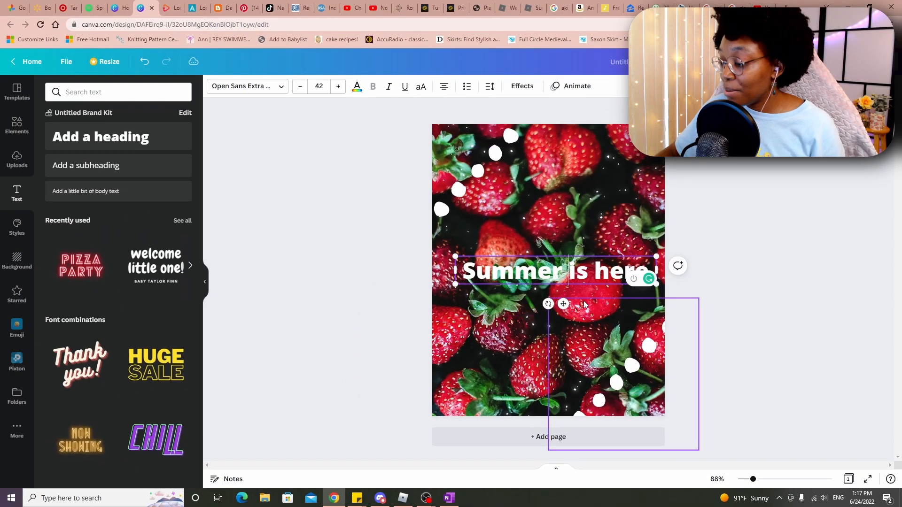
key("BackSpace")
key("Return")
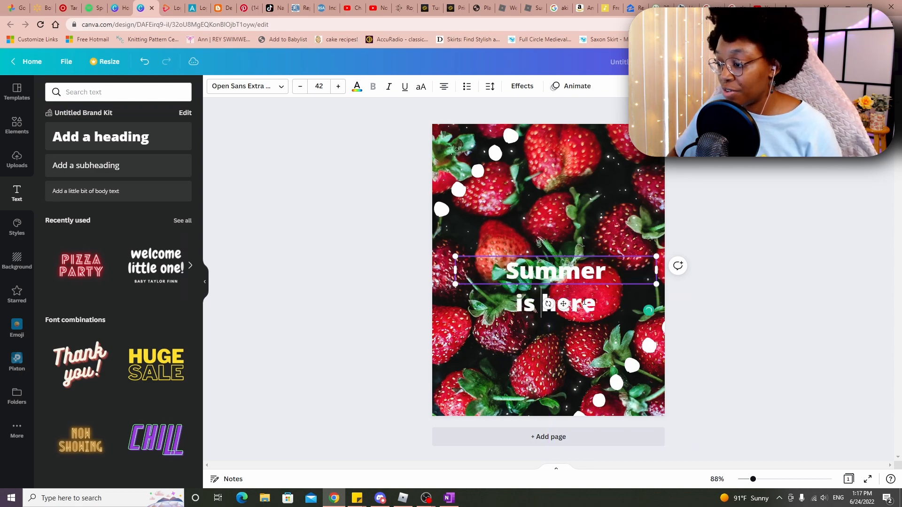
key("Return")
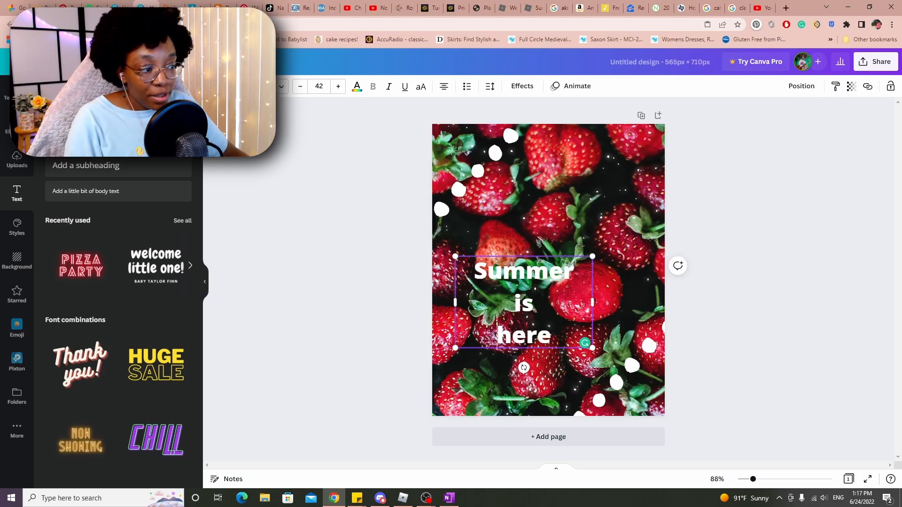
Align the three-line heading vertically to the middle of the page.
left_click(800, 87)
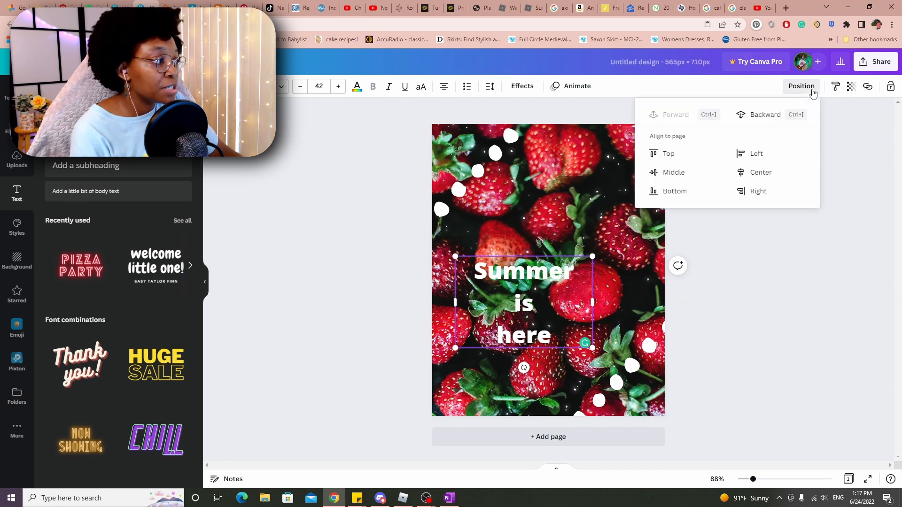
left_click(669, 172)
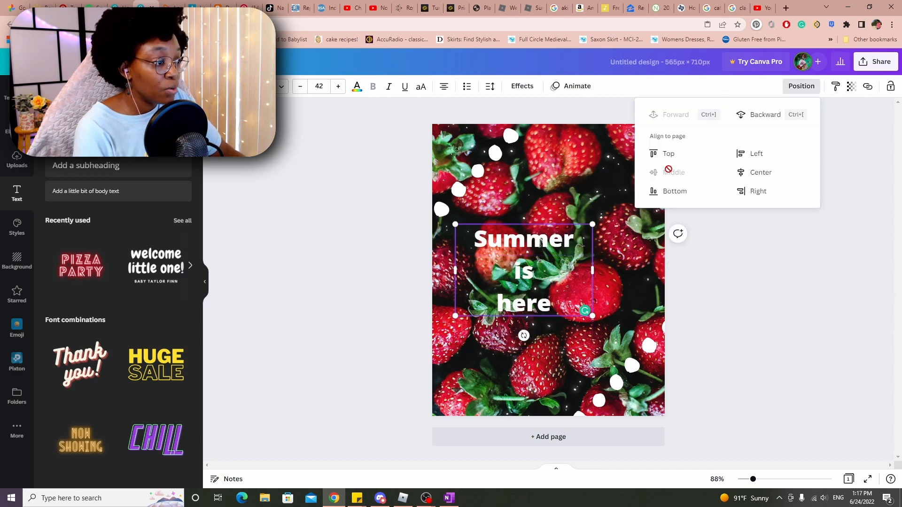
Center the heading horizontally on the page and set all three of its lines in the Marykate font.
left_click(743, 177)
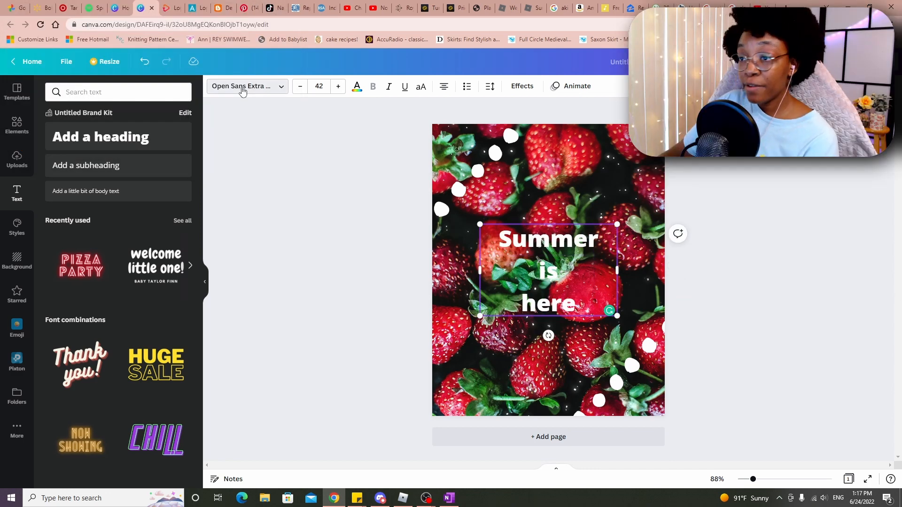
left_click(242, 90)
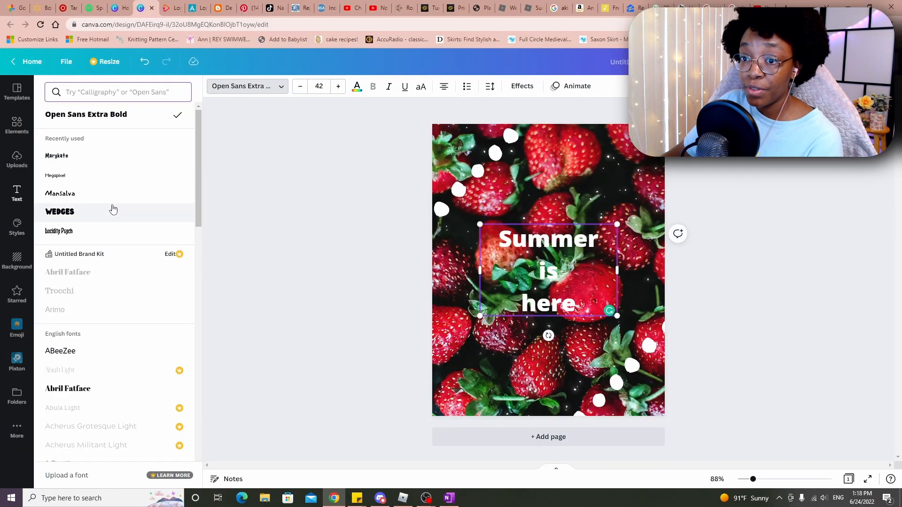
scroll(113, 209, "down", 5)
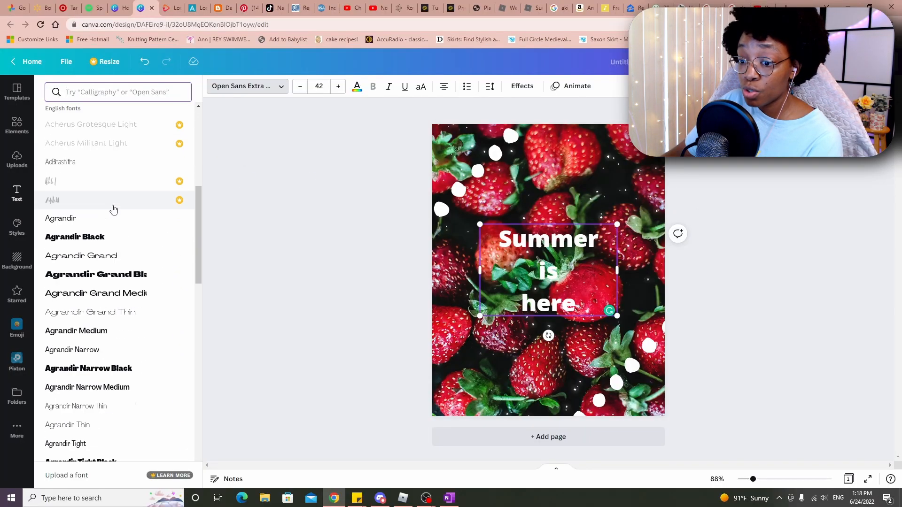
scroll(124, 298, "down", 10)
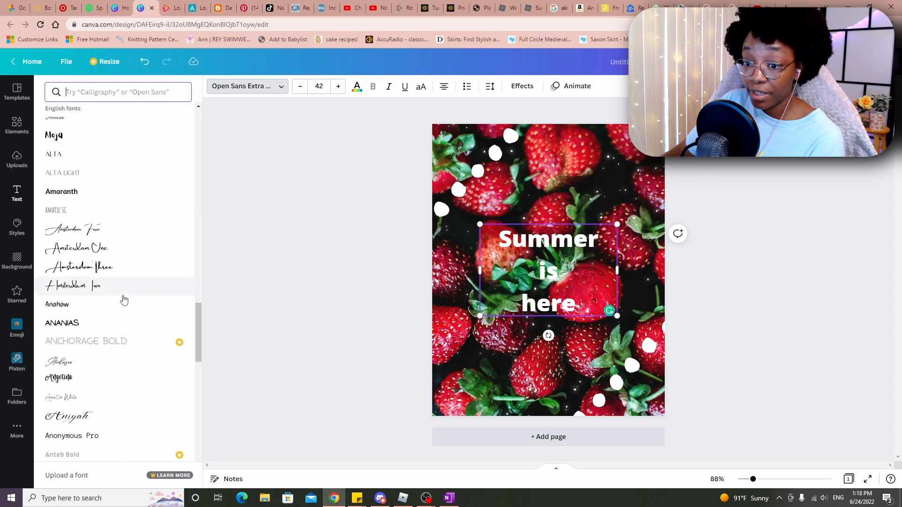
scroll(117, 310, "down", 5)
scroll(123, 363, "down", 10)
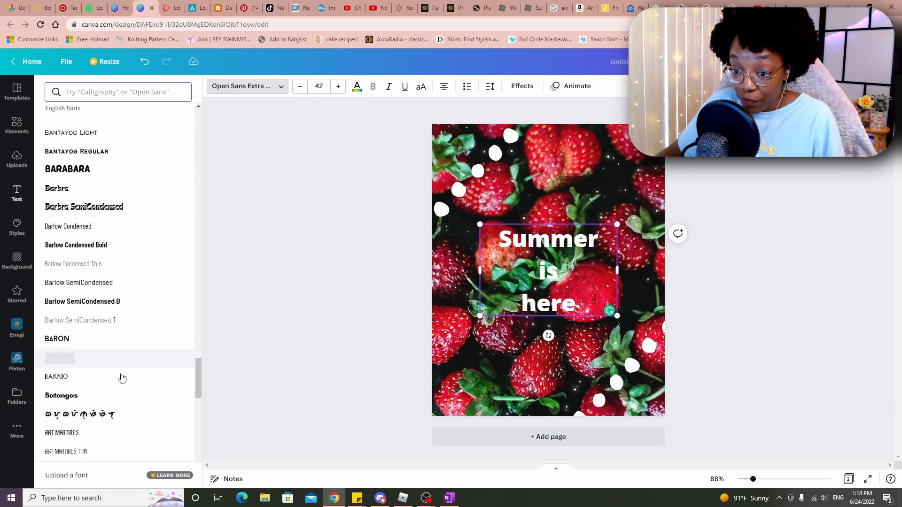
scroll(121, 376, "down", 5)
scroll(137, 423, "up", 5)
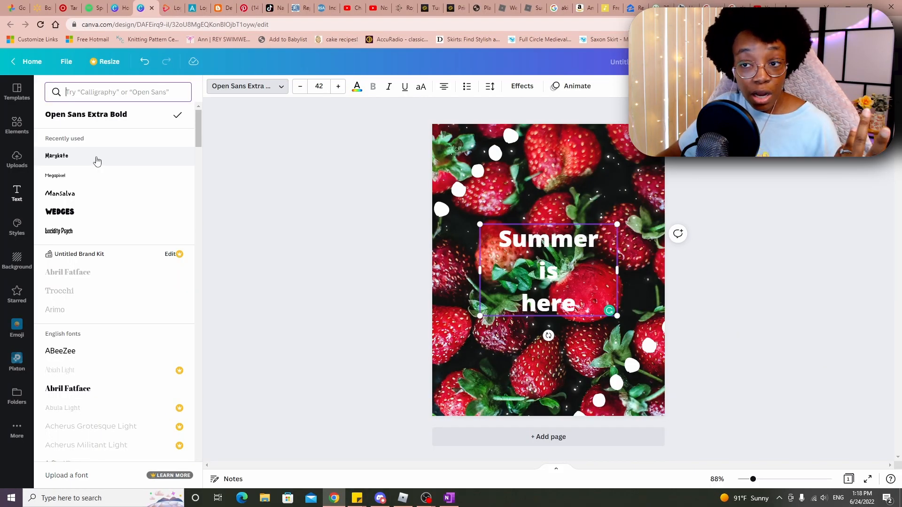
left_click(97, 159)
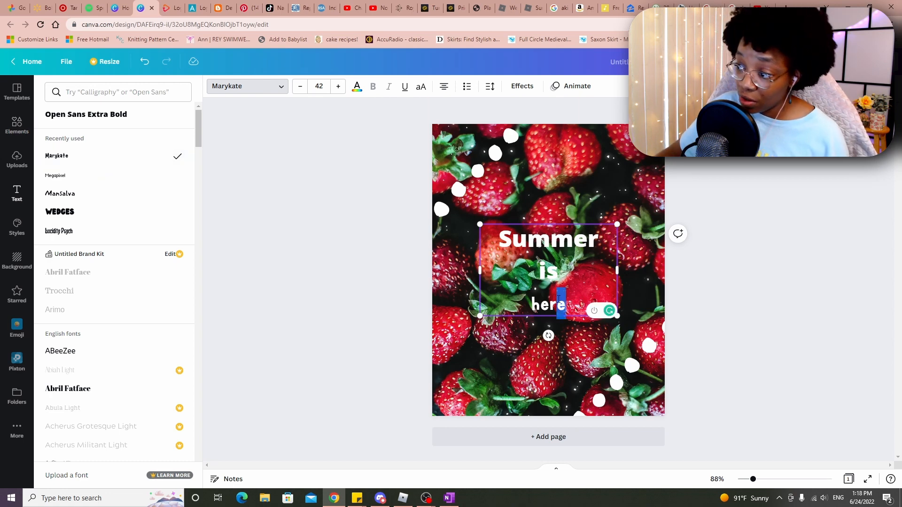
left_click_drag(561, 302, 499, 237)
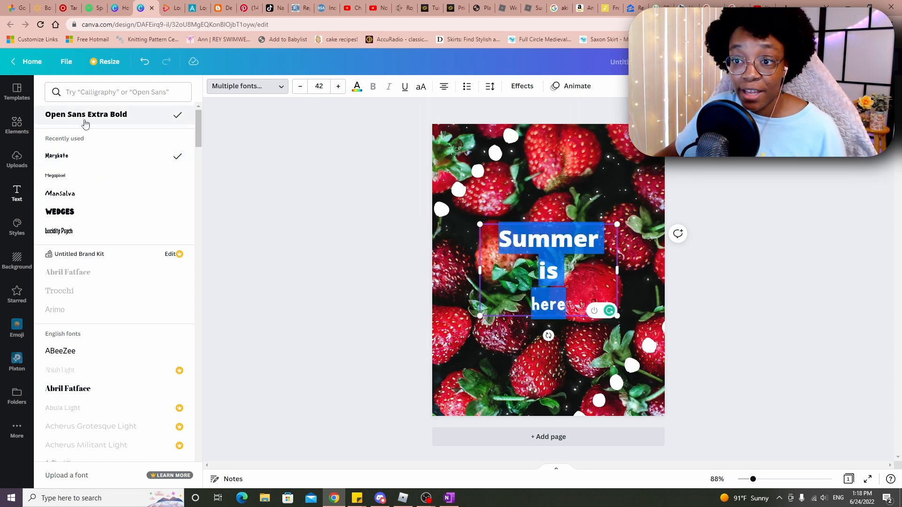
left_click(77, 159)
left_click(561, 257)
left_click(561, 258)
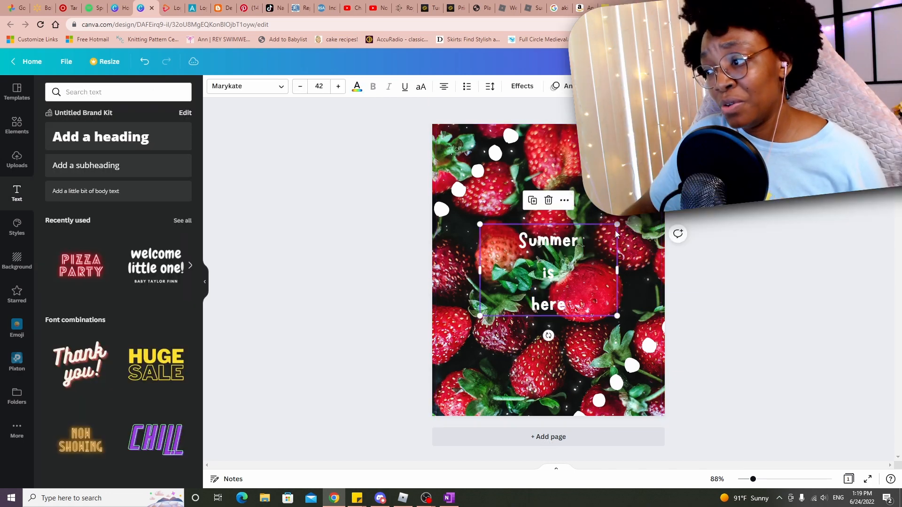
Enlarge the heading to font size 76.4 and set its line spacing to 0.93.
left_click_drag(616, 225, 673, 187)
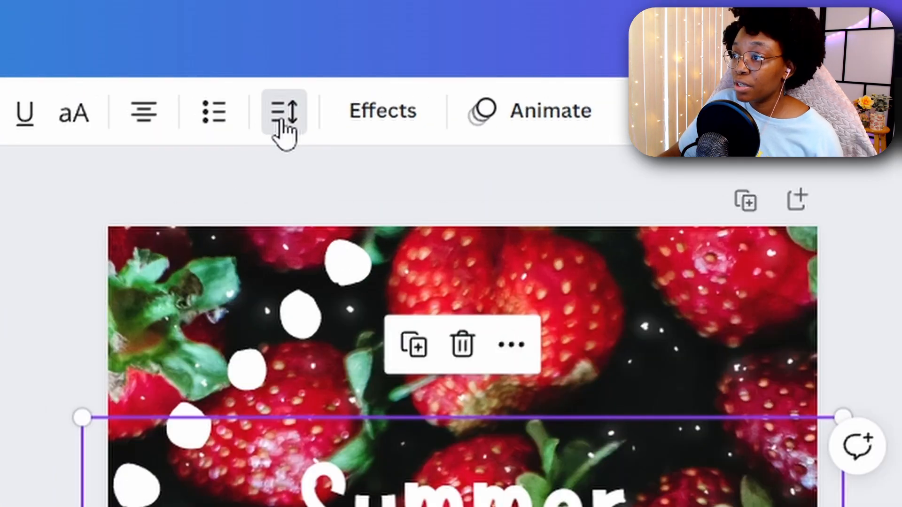
left_click(284, 113)
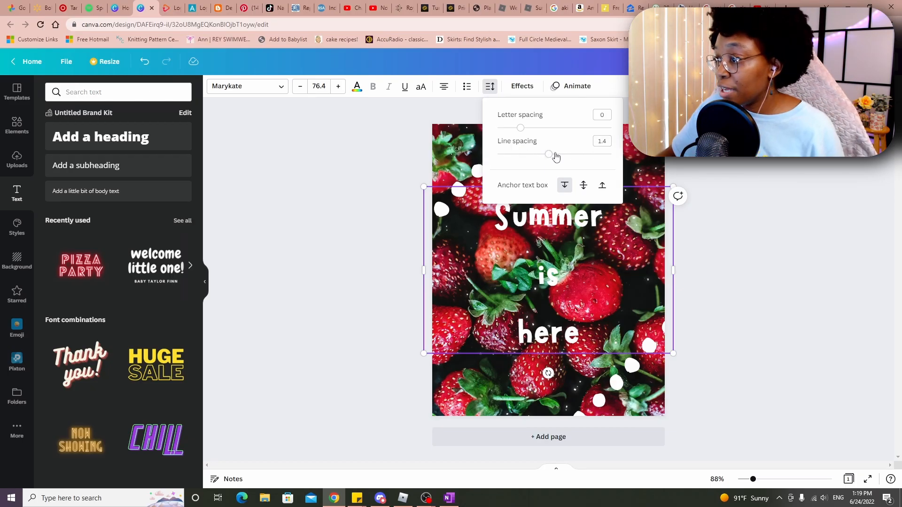
left_click_drag(549, 160, 523, 166)
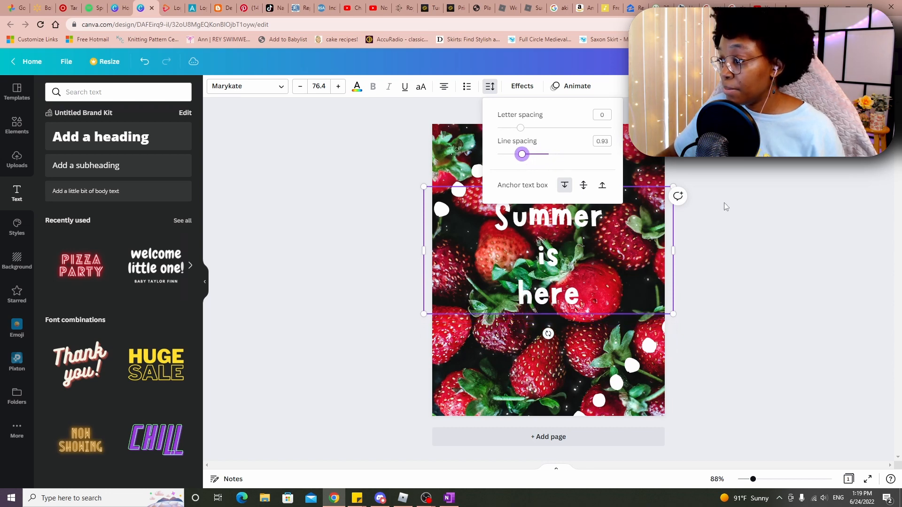
Align the enlarged heading to the vertical middle of the page.
left_click(801, 86)
left_click(663, 191)
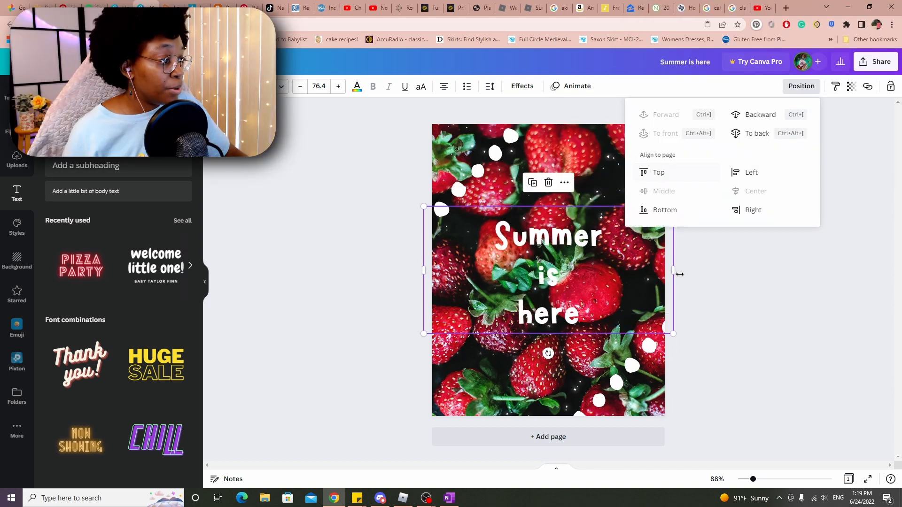
left_click(773, 321)
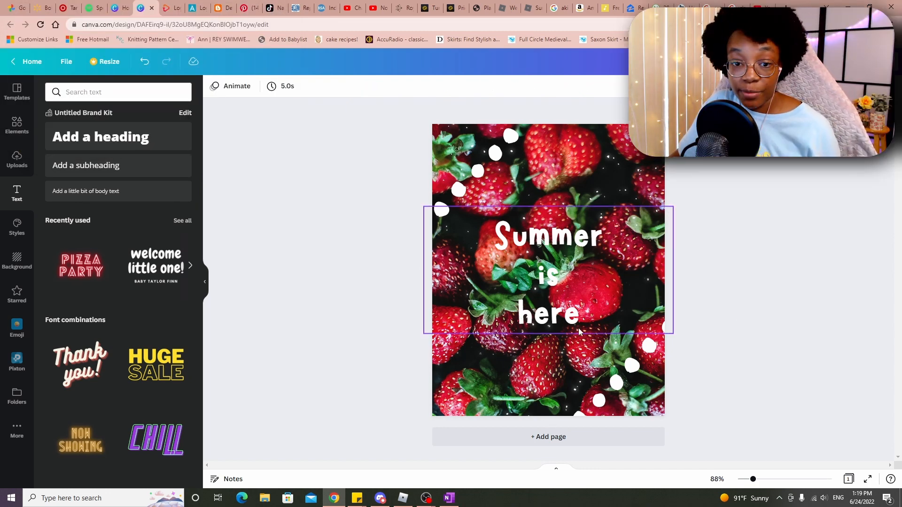
Try a black Shadow effect on the heading with the offset at 100 and at a much lower amount.
left_click(533, 269)
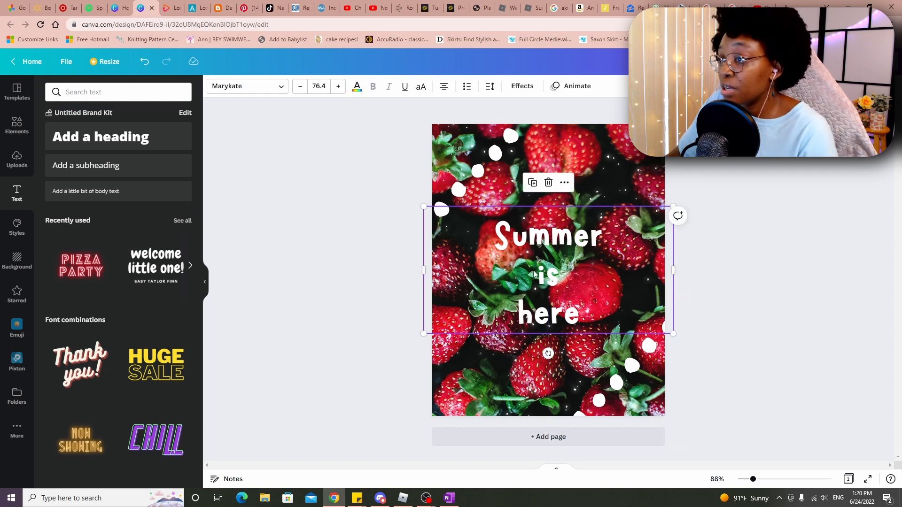
left_click(518, 89)
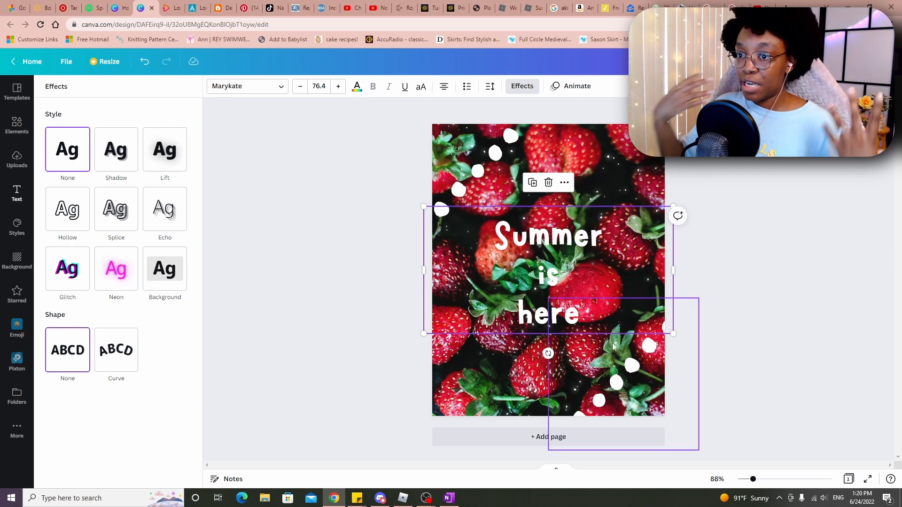
left_click(118, 160)
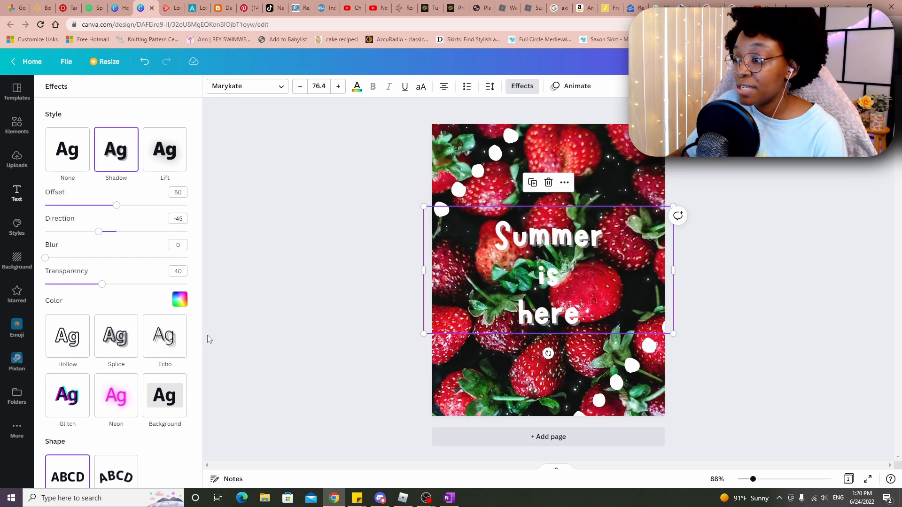
left_click(180, 300)
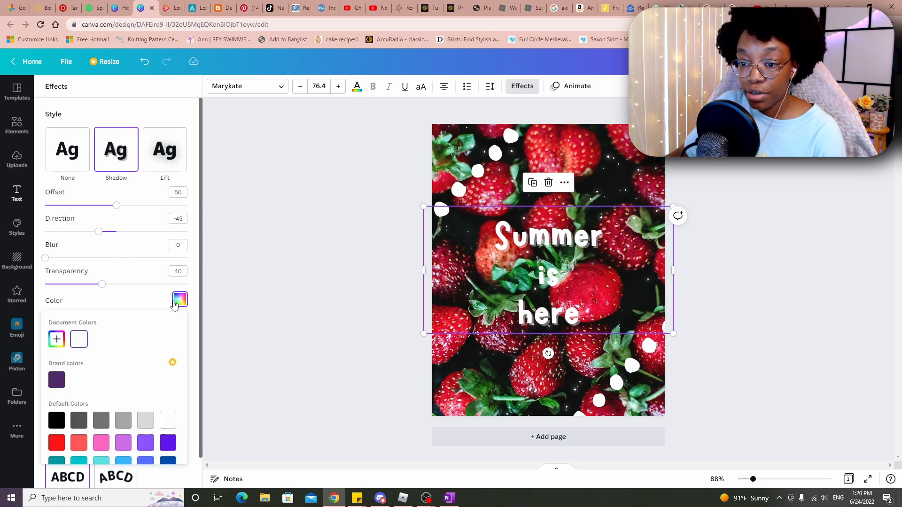
left_click(56, 421)
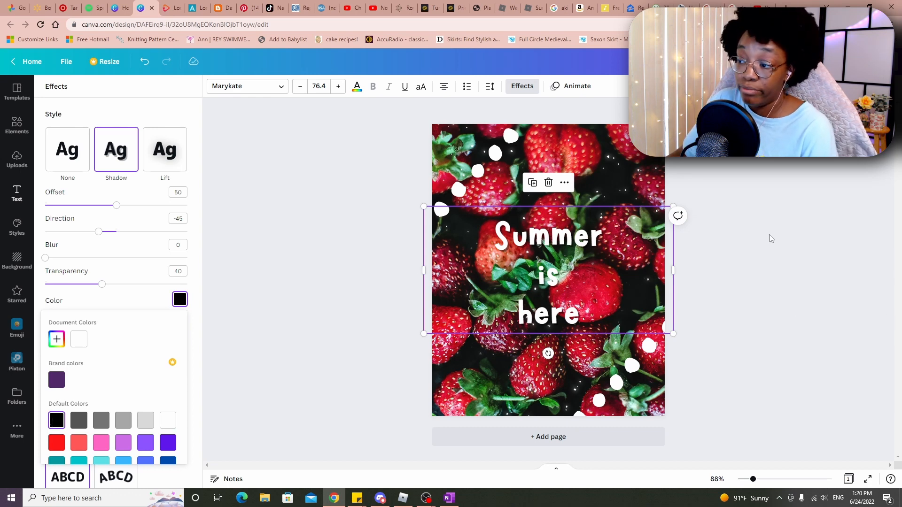
left_click(118, 208)
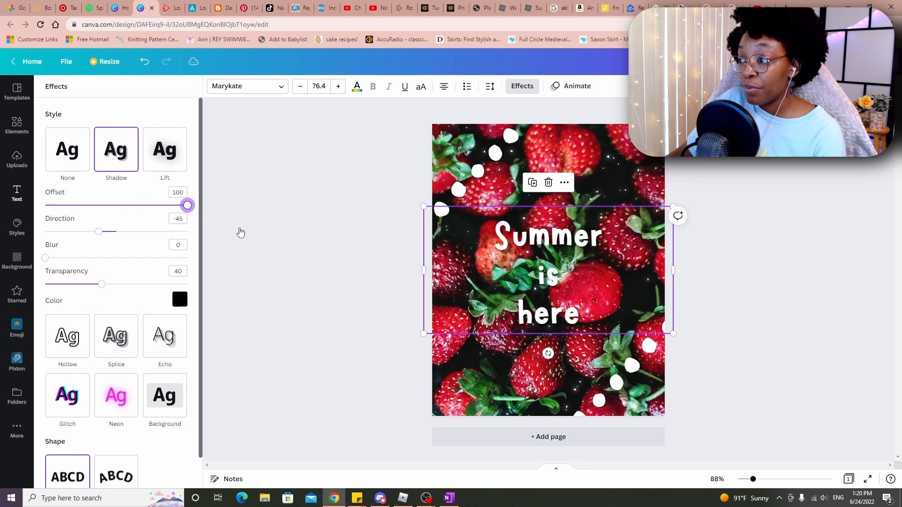
left_click(63, 205)
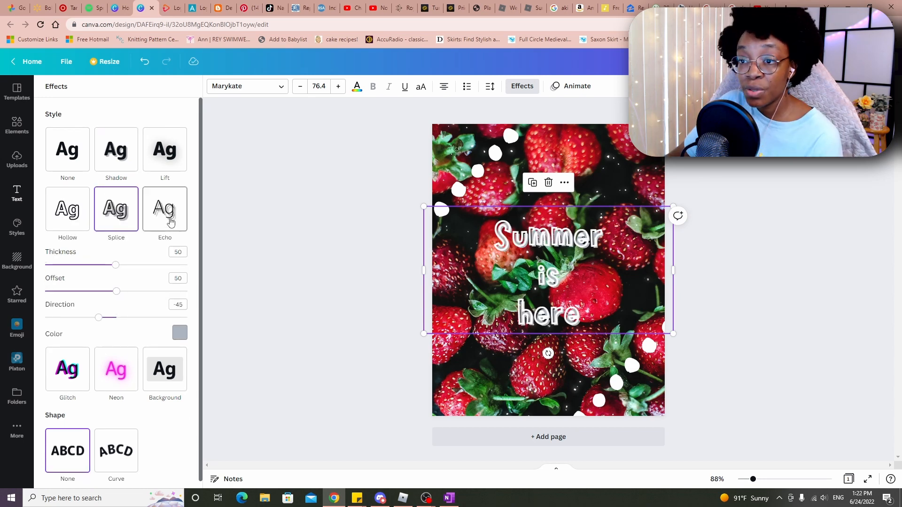
Apply the Echo text effect to the heading with black as its color.
left_click(171, 220)
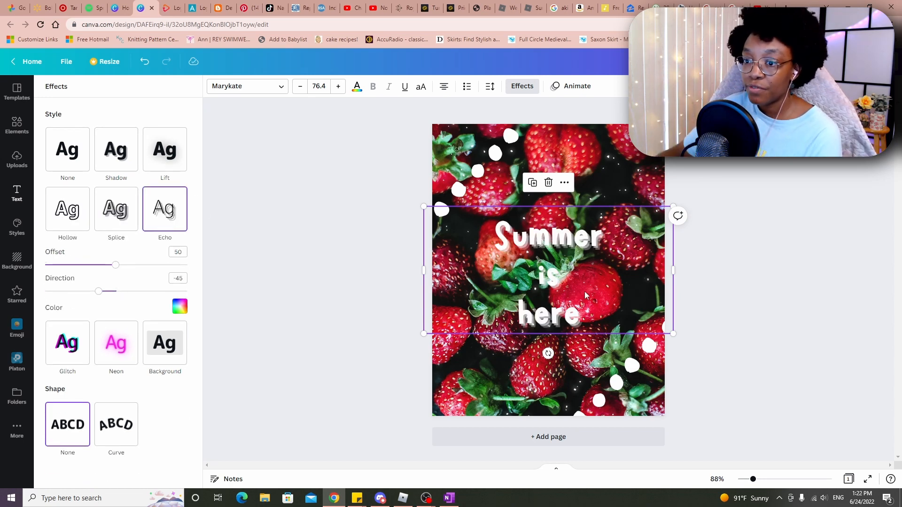
left_click(179, 307)
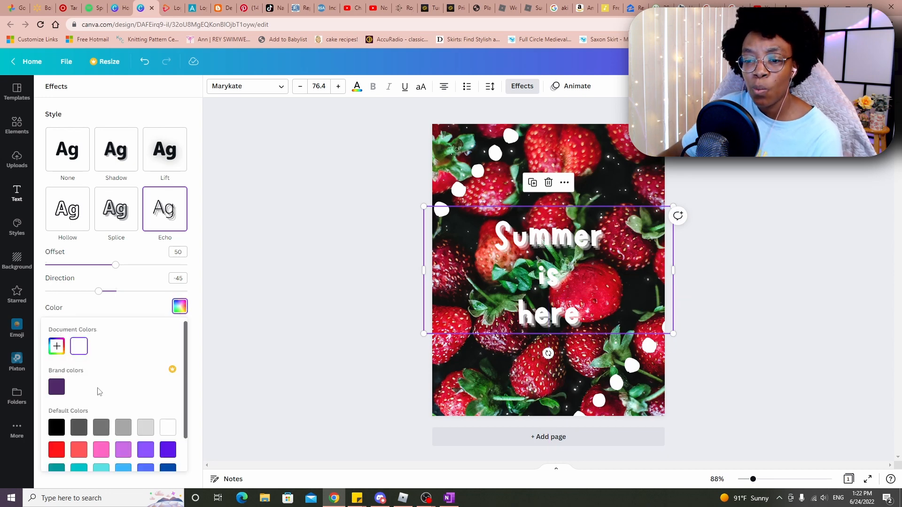
left_click(57, 428)
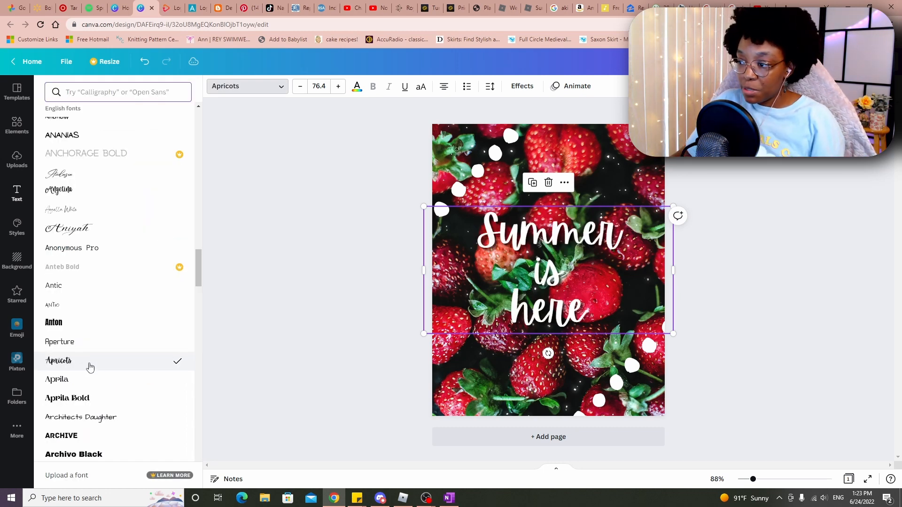
Change the heading's font to a thin, flowing handwritten script.
scroll(172, 371, "down", 1)
scroll(172, 371, "down", 1)
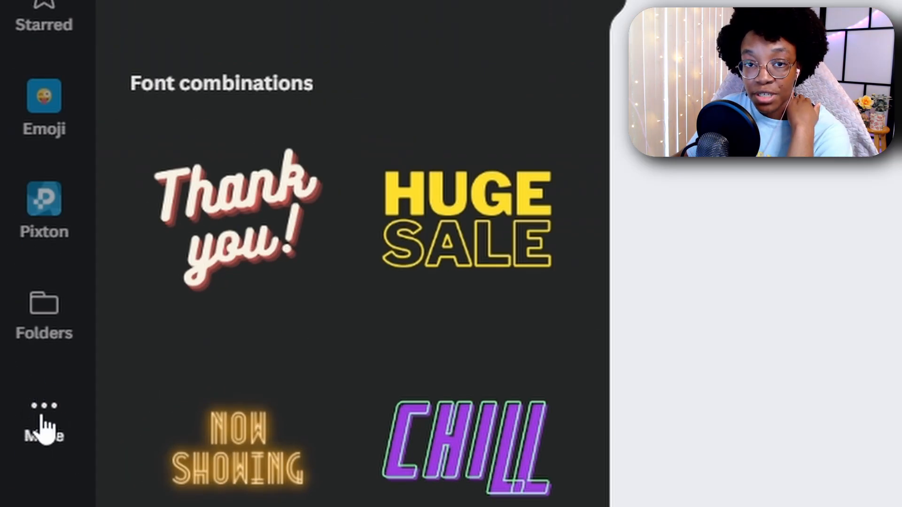
Add the winking face with its tongue out from the Emoji collection to the page.
left_click(44, 420)
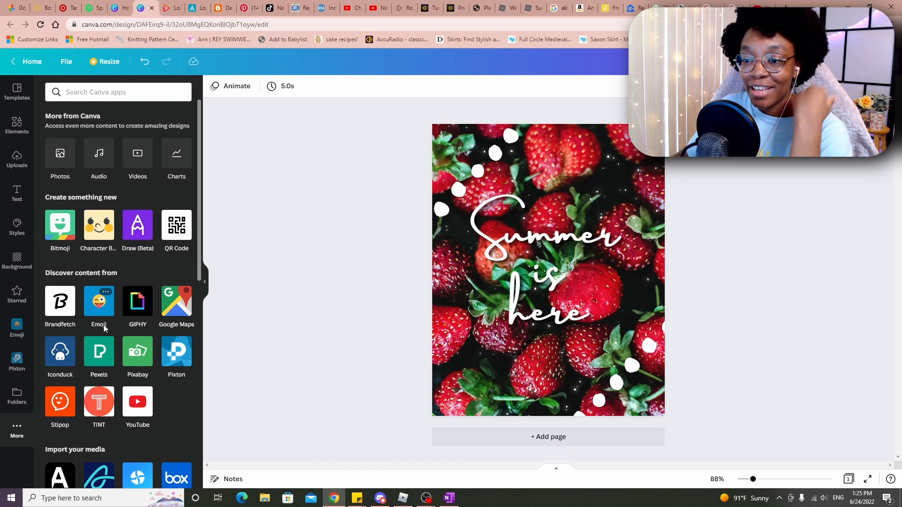
left_click(18, 329)
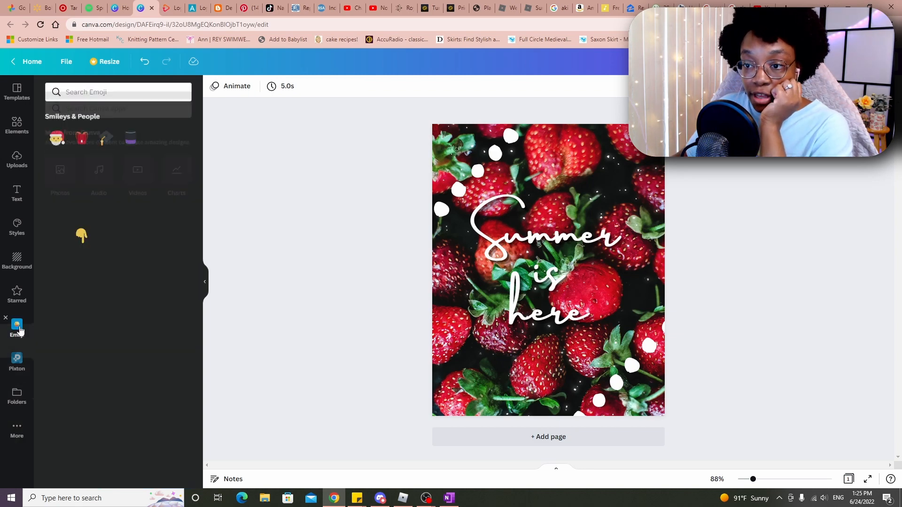
scroll(117, 358, "down", 10)
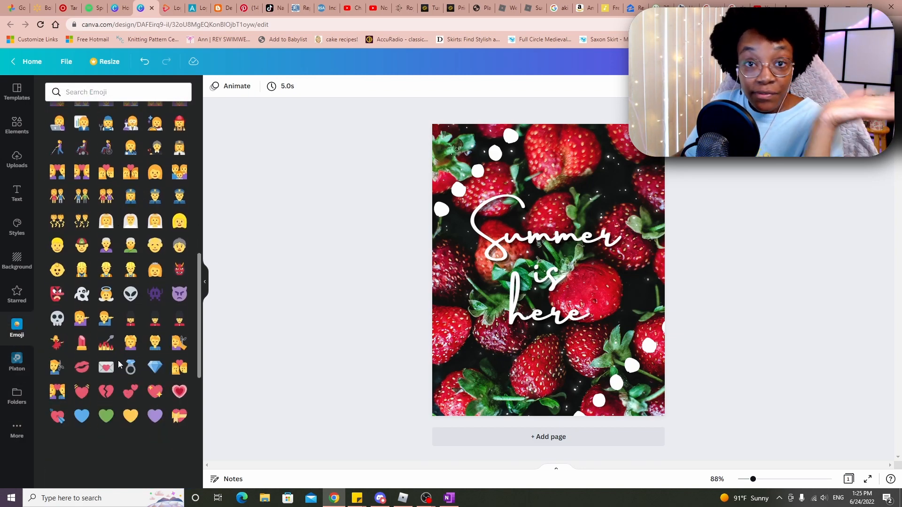
scroll(151, 359, "down", 3)
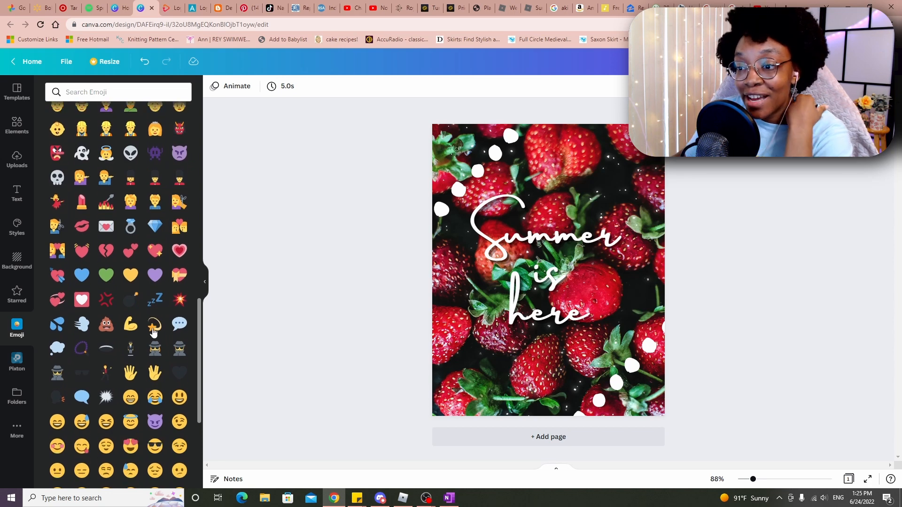
scroll(154, 332, "down", 5)
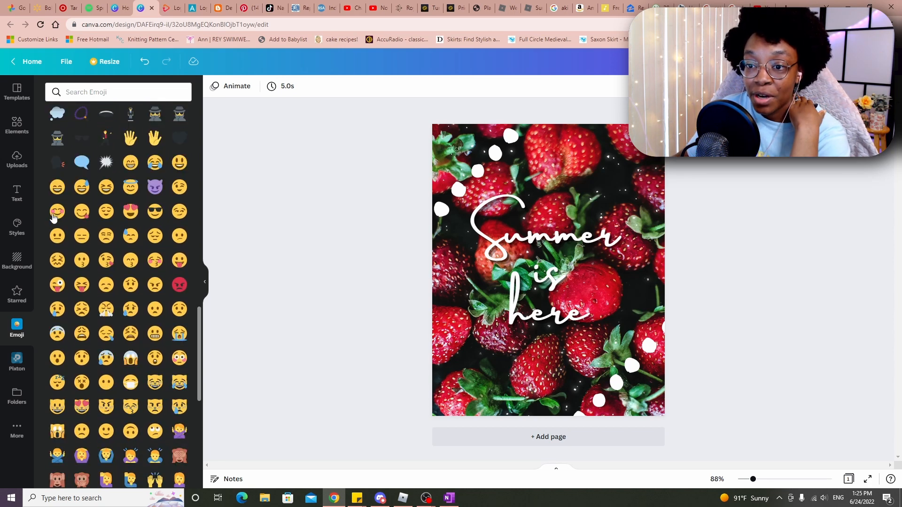
left_click(63, 294)
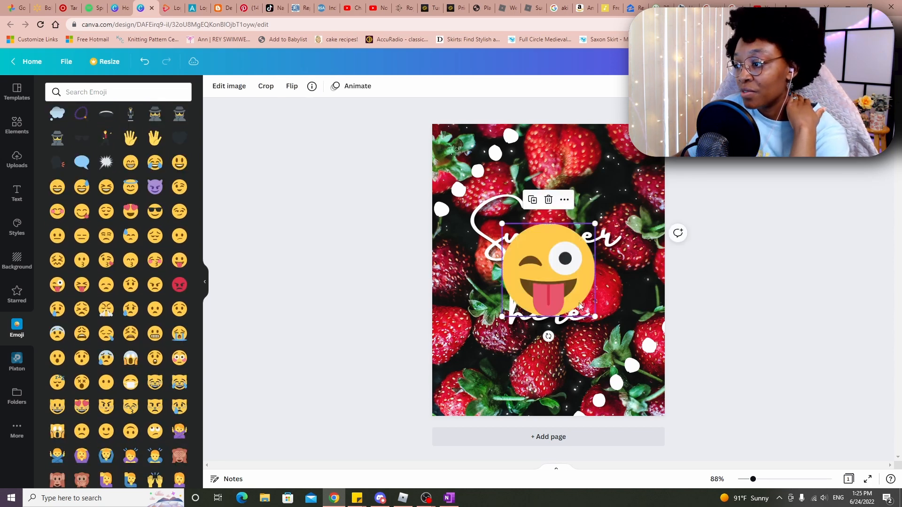
Move the emoji to the page's upper-right area over the end of "Summer" and tilt it slightly clockwise.
left_click_drag(548, 272, 589, 200)
mouse_move(588, 260)
left_mouse_down()
mouse_move(579, 282)
mouse_move(577, 270)
left_mouse_up()
left_click_drag(601, 176, 607, 189)
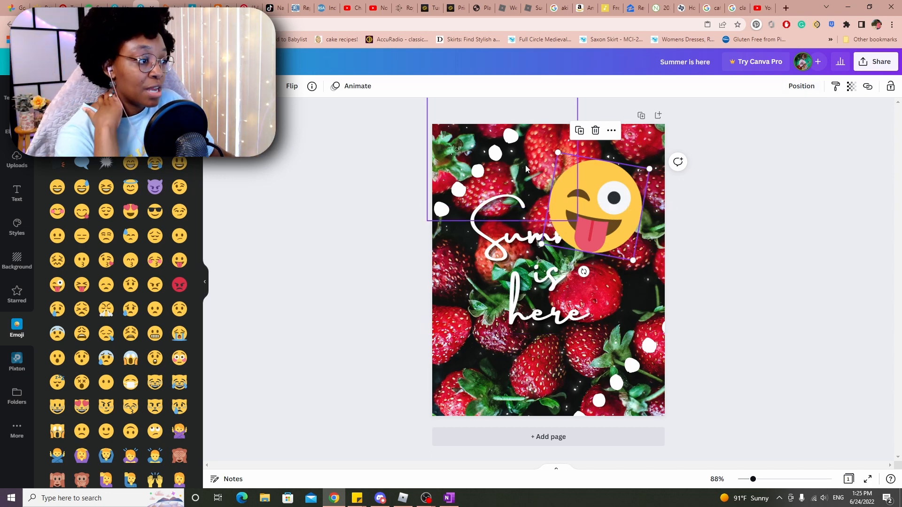
Send the emoji backward so that it sits behind the "Summer is here" text.
left_click(802, 87)
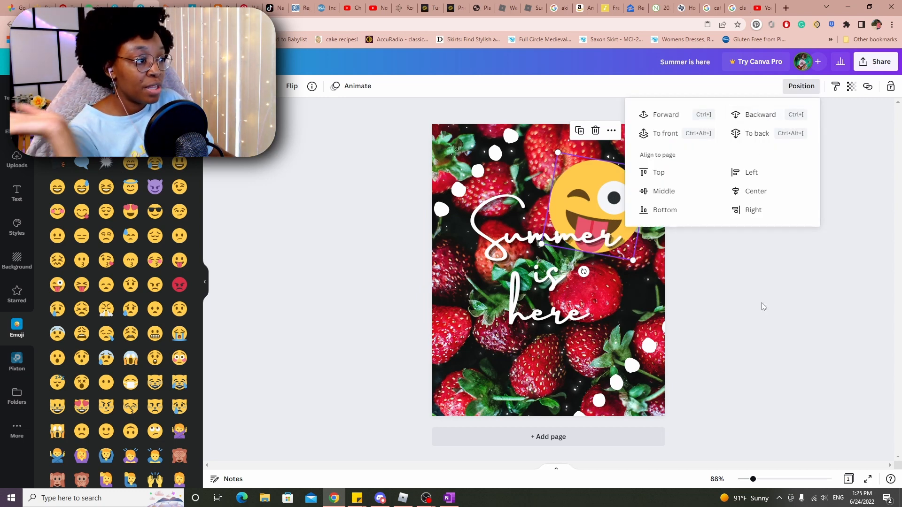
left_click(765, 116)
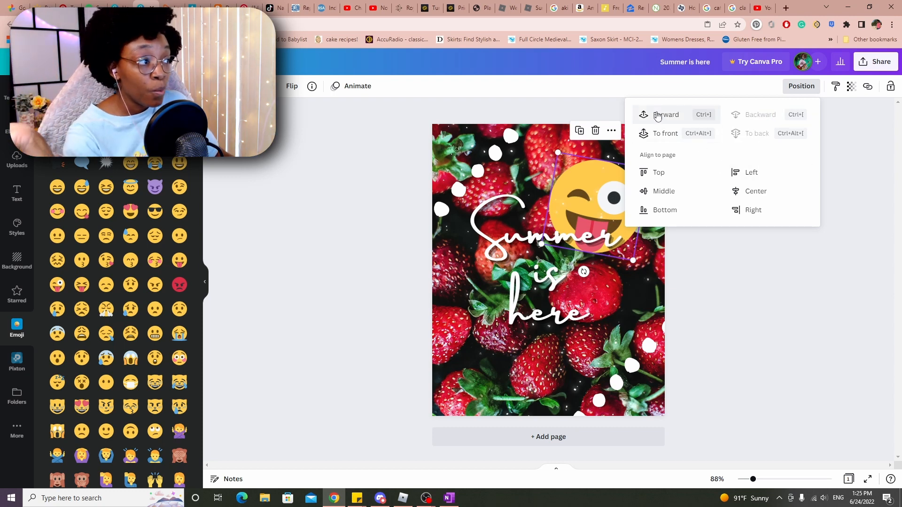
key("Escape")
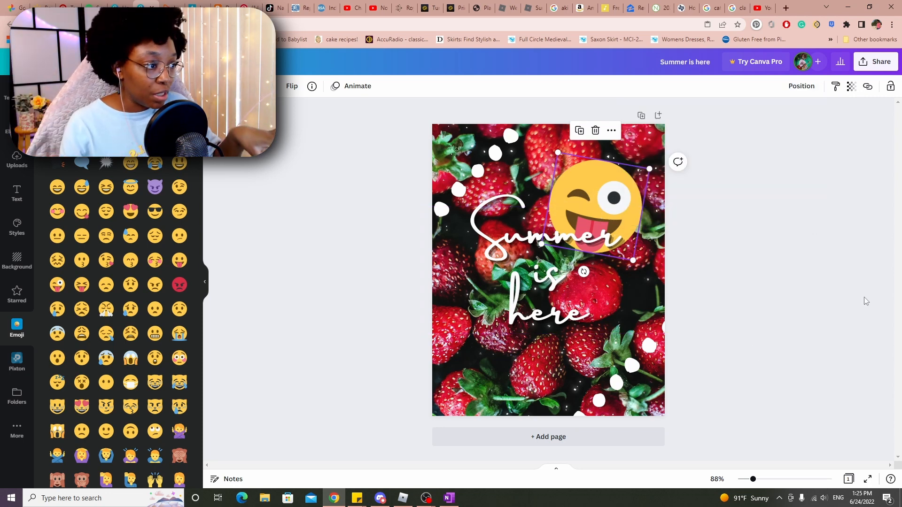
Delete the winking emoji from the page and browse the additional Canva apps and integrations.
key("Delete")
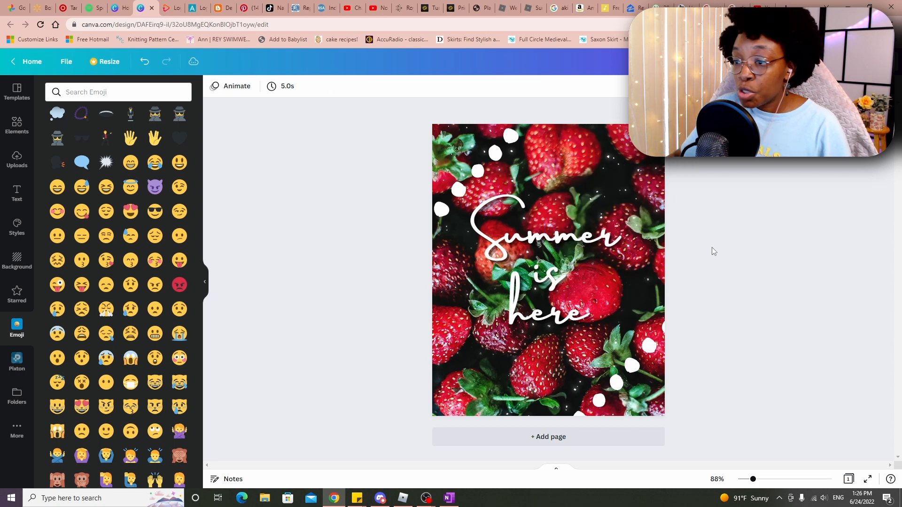
left_click(18, 432)
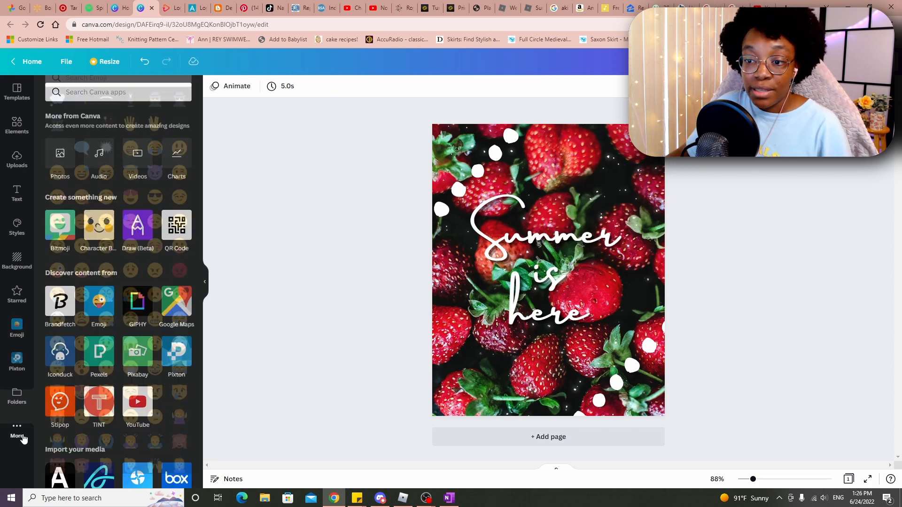
scroll(155, 322, "down", 3)
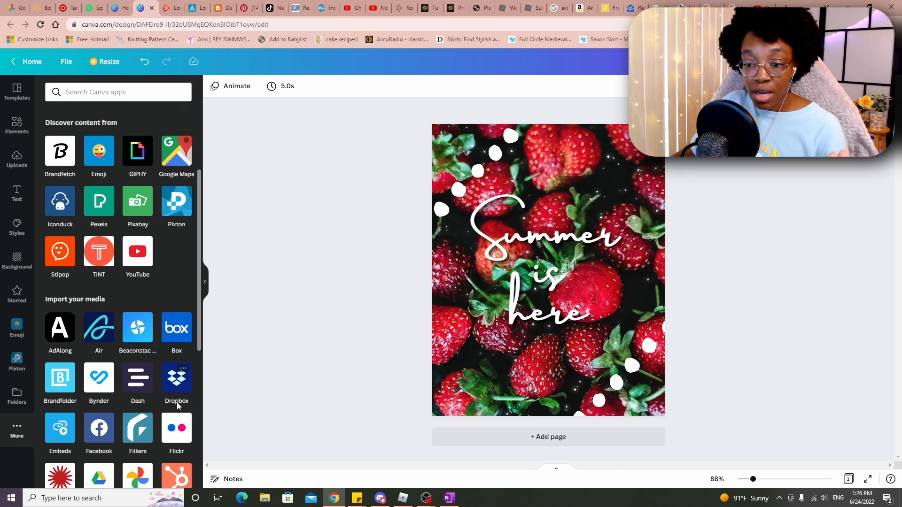
scroll(177, 402, "down", 5)
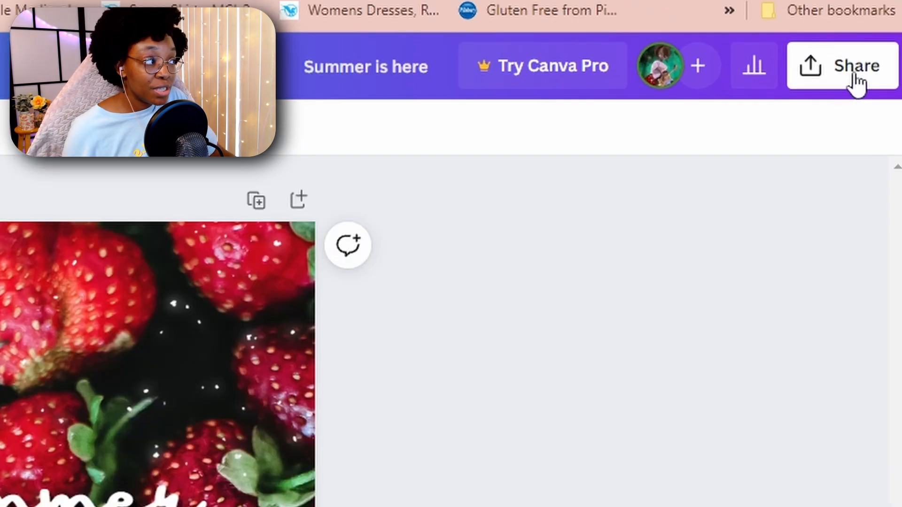
Download the strawberry design as a PNG at 565 × 710 px.
left_click(856, 80)
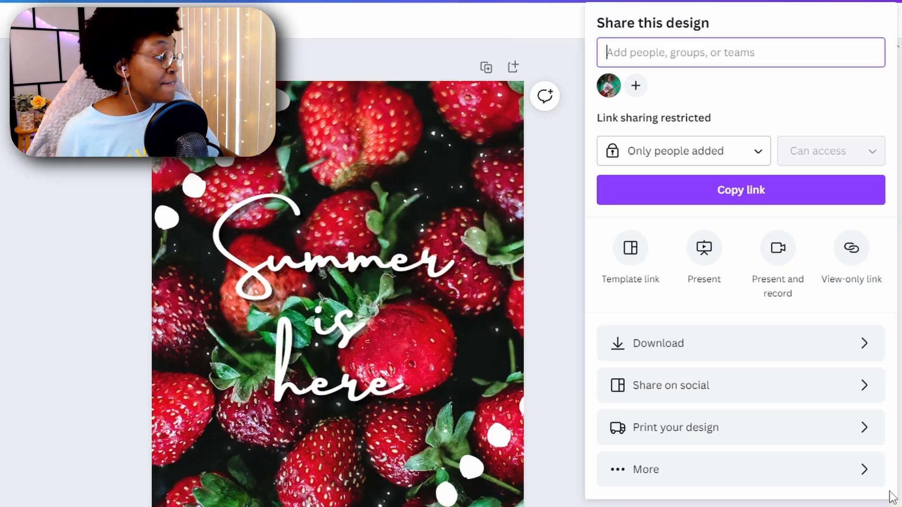
left_click(632, 347)
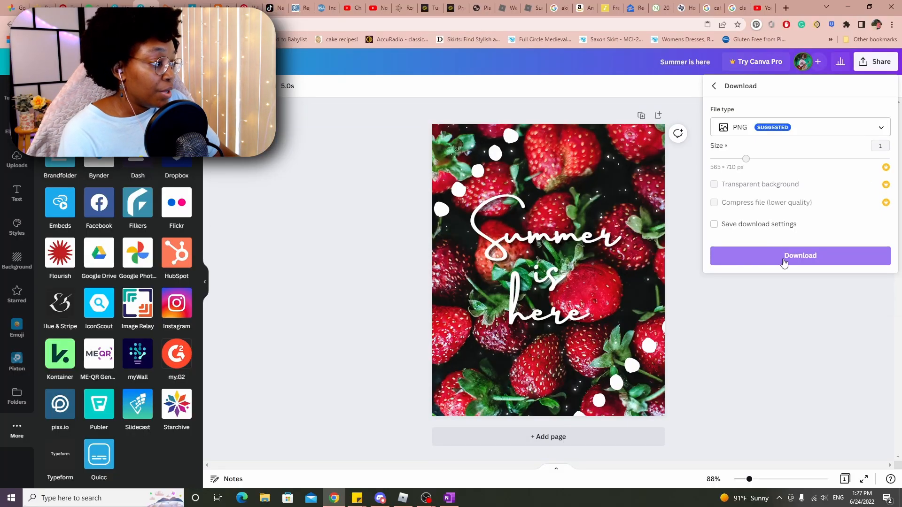
left_click(783, 261)
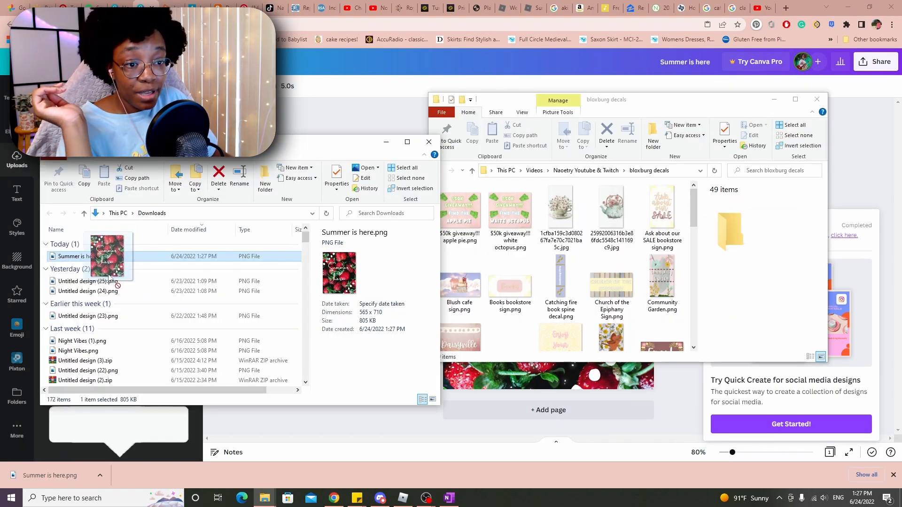
Move "Summer is here.png" from the Downloads folder into the "bloxburg decals" folder.
left_click_drag(93, 263, 578, 244)
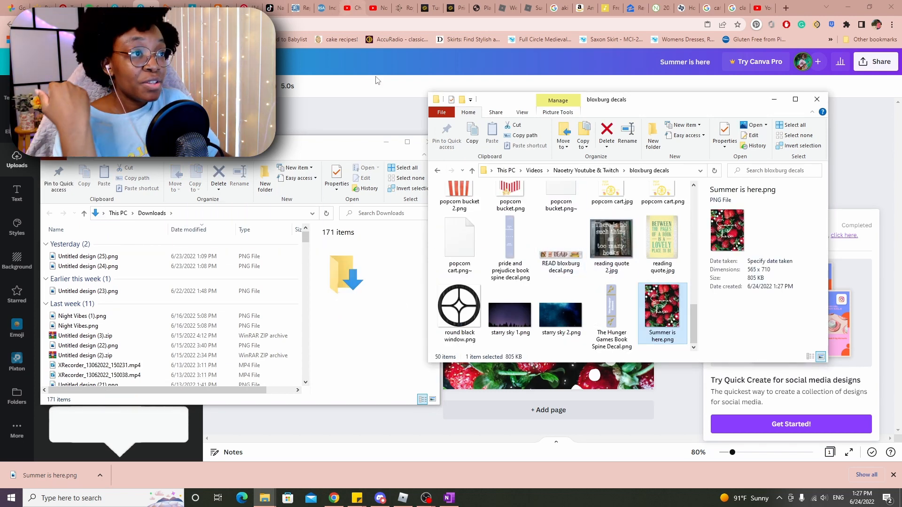
left_click(368, 103)
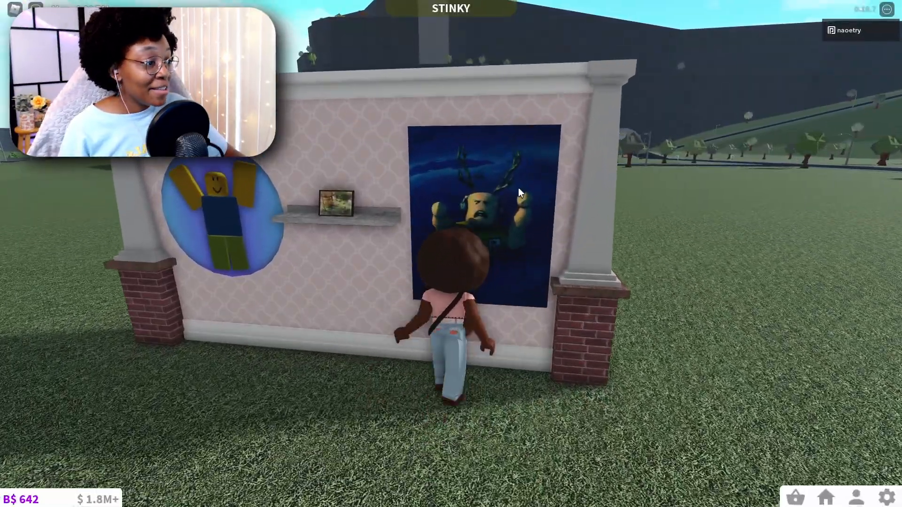
Switch to Bloxburg in Roblox and replace the large portrait painting's picture with the strawberry decal by its image ID.
left_click(519, 188)
left_click(527, 189)
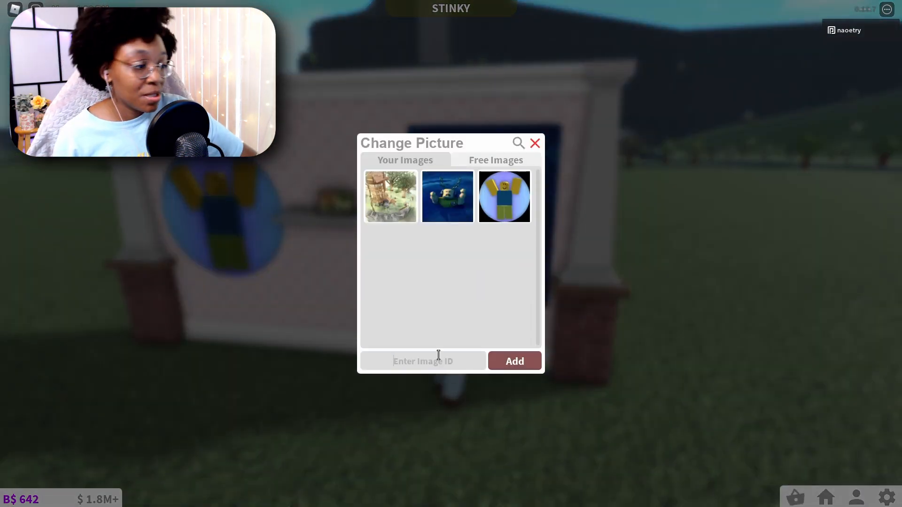
left_click(527, 366)
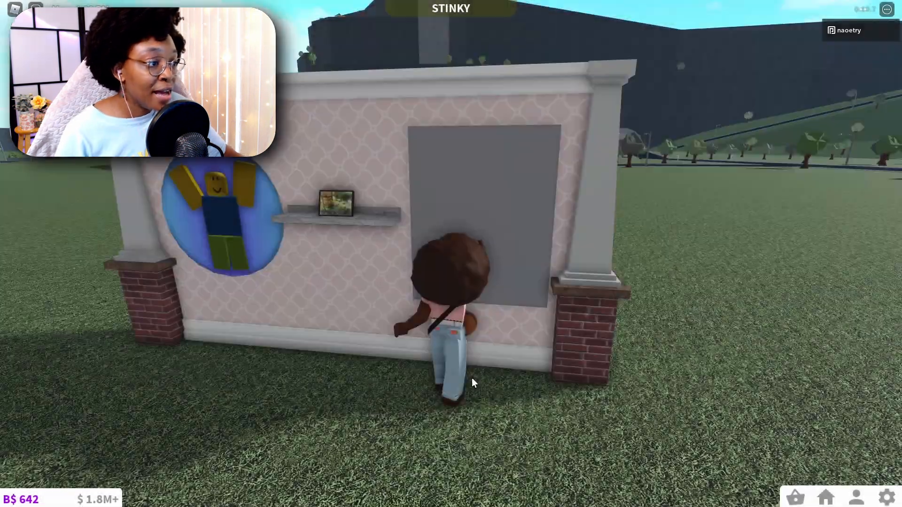
Examine the large painting on the patterned wall from close up and from a distance.
key("s")
key("a")
key("w")
key("d")
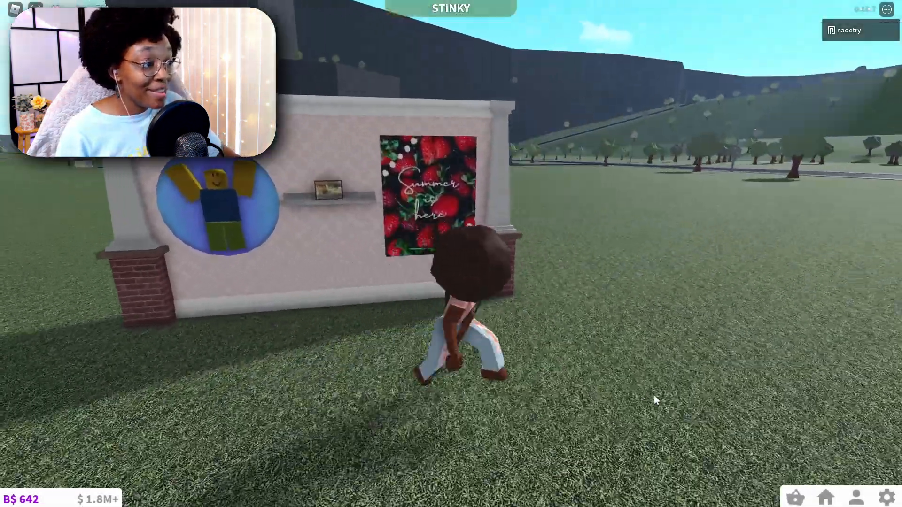
key("w")
key("s")
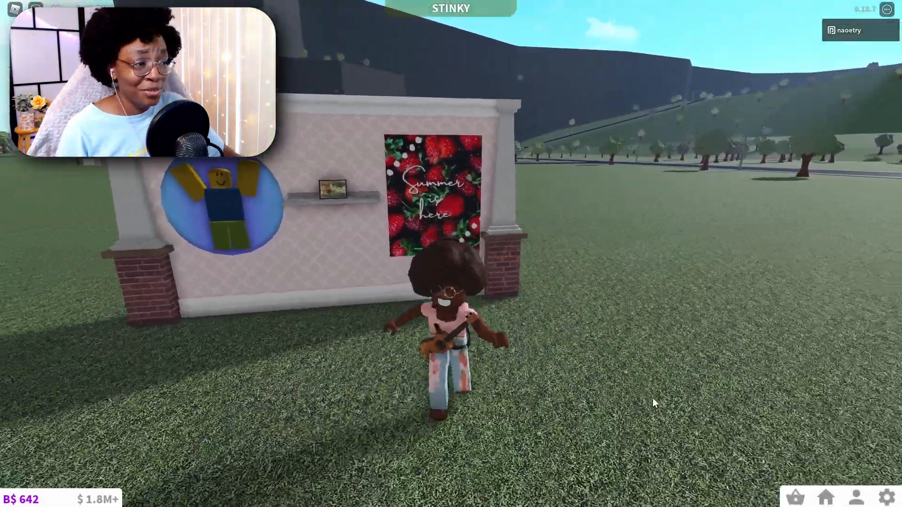
key("w")
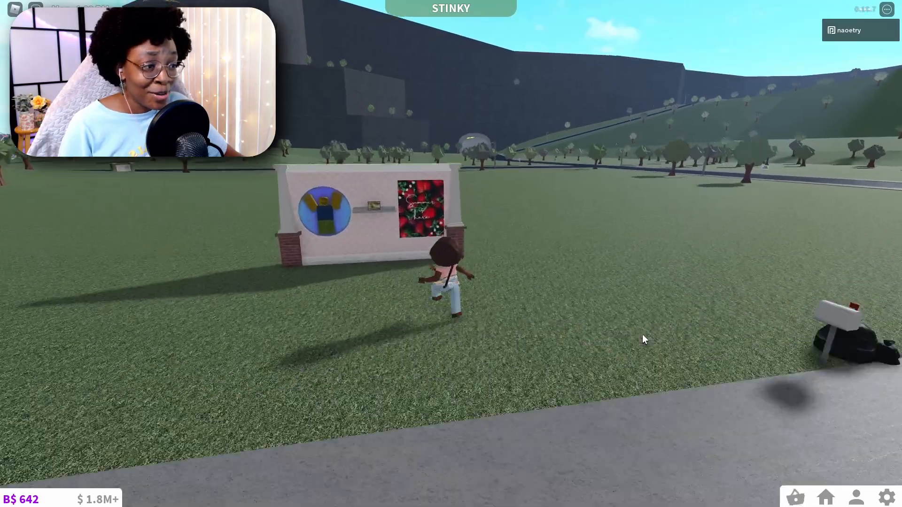
key("s")
key("a")
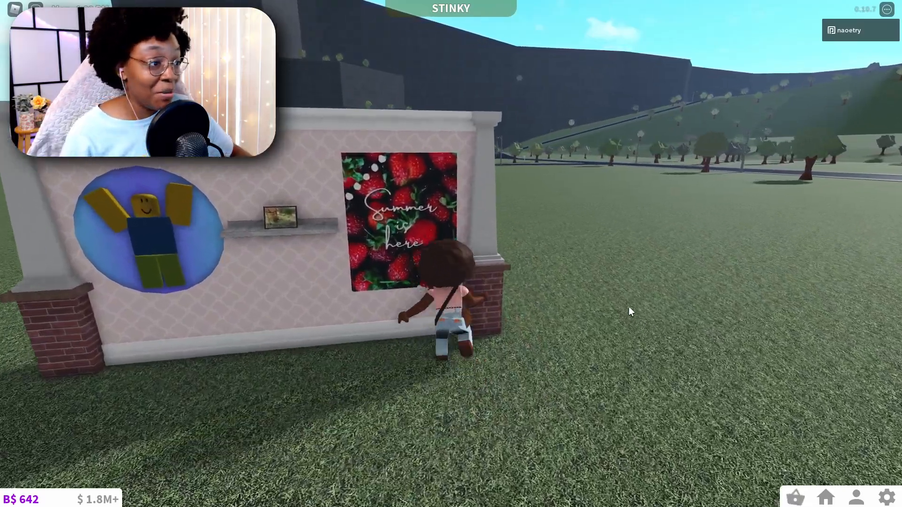
Replace the landscape painting's picture on the plain grey side of the wall with the "Random Polls" decal, using its copied image ID.
key("w")
key("d")
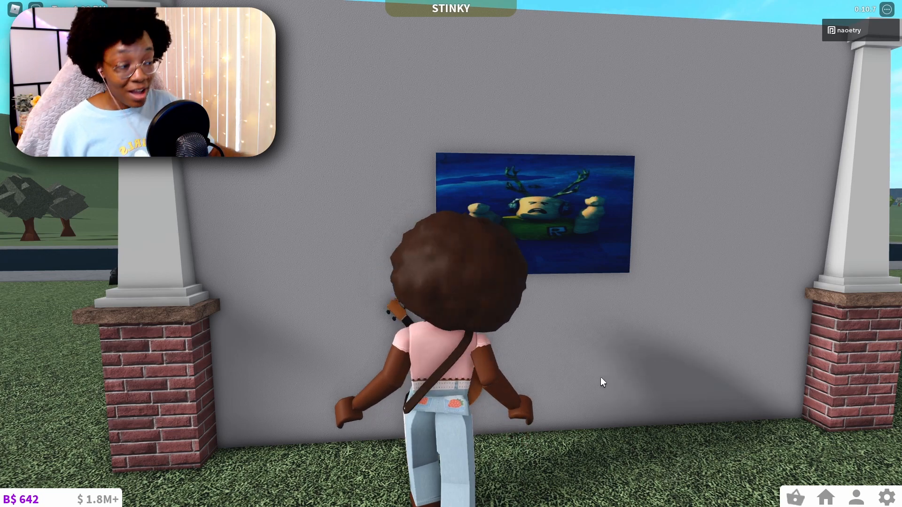
left_click(540, 221)
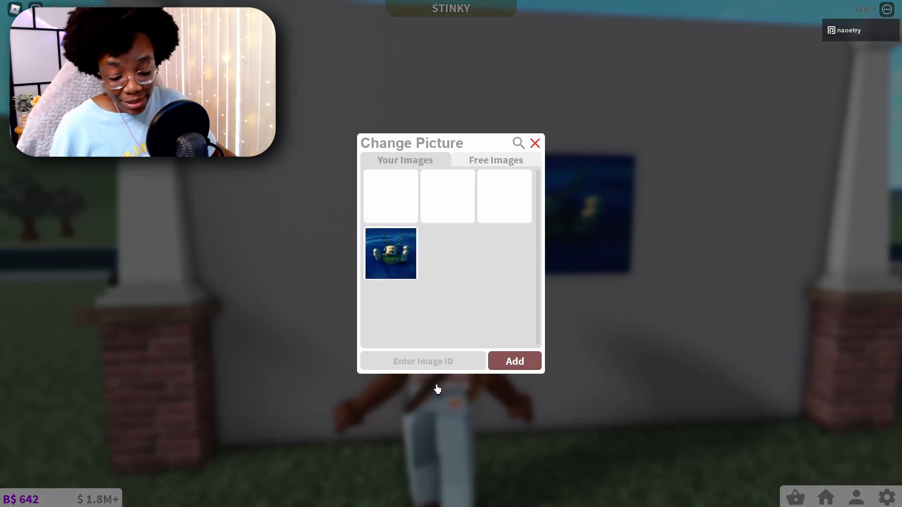
key("ctrl+v")
left_click(517, 362)
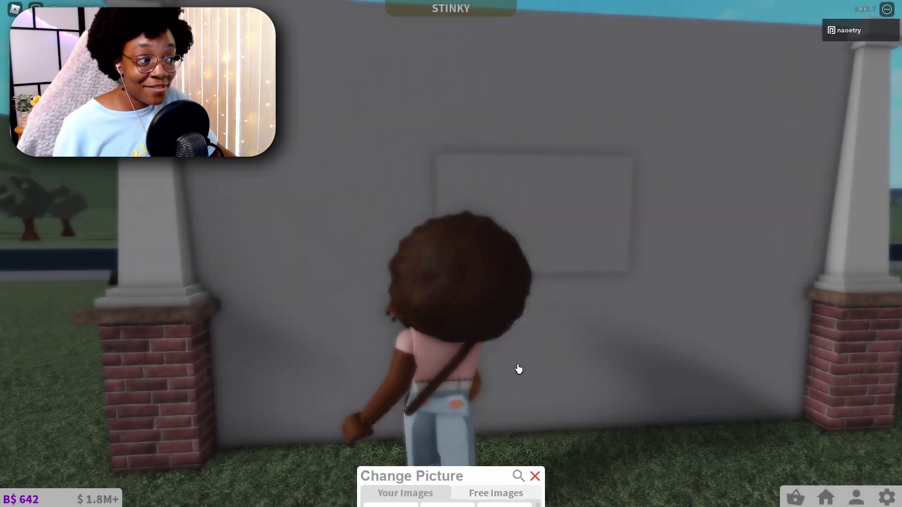
key("s")
key("d")
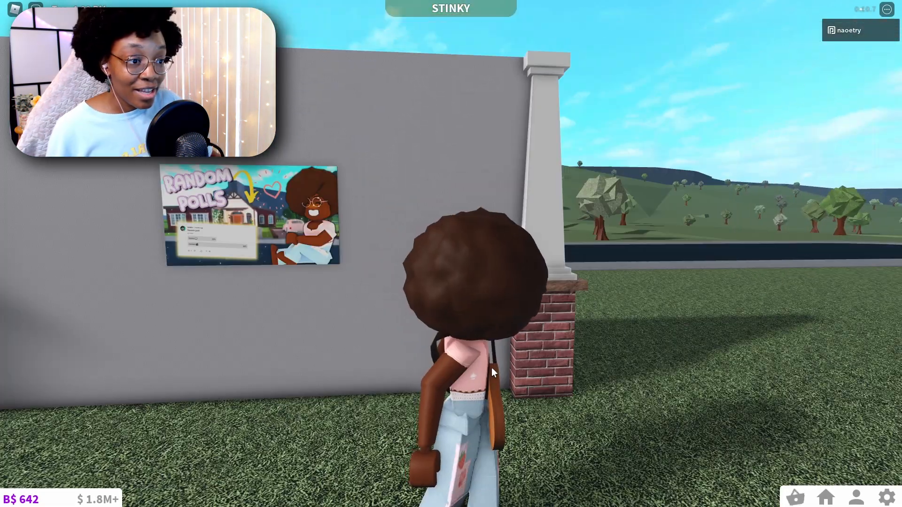
key("s")
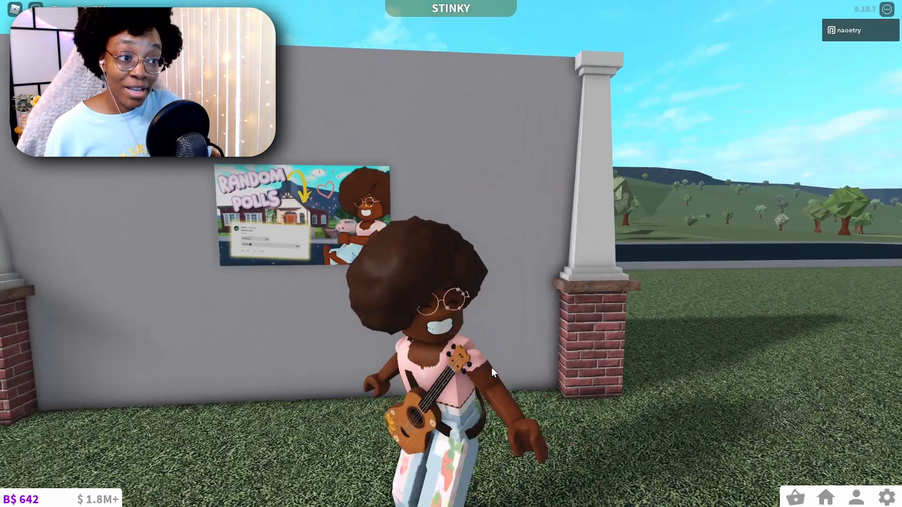
key("w")
right_click(485, 306)
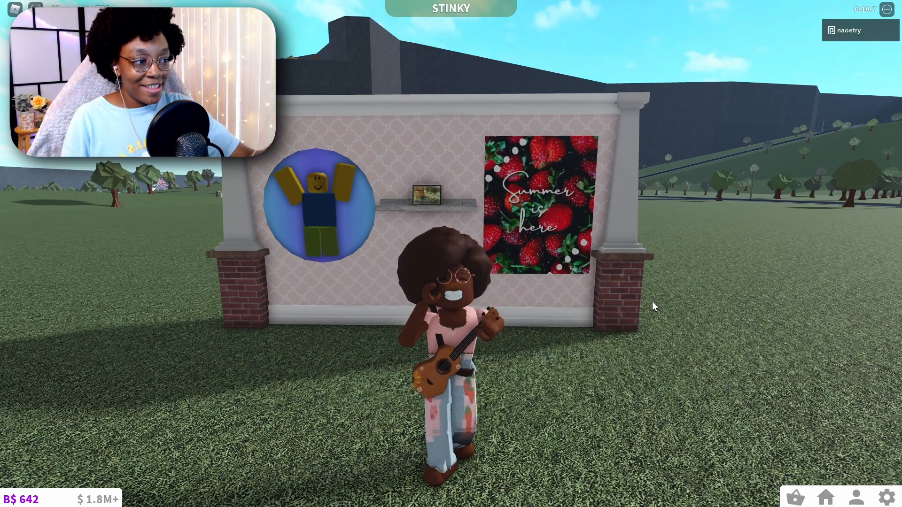
key("w")
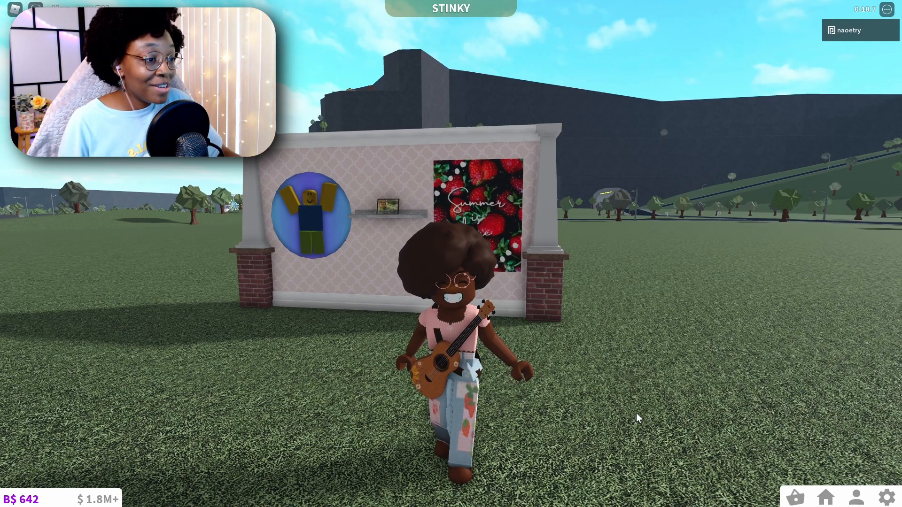
key("w")
key("w")
key("s")
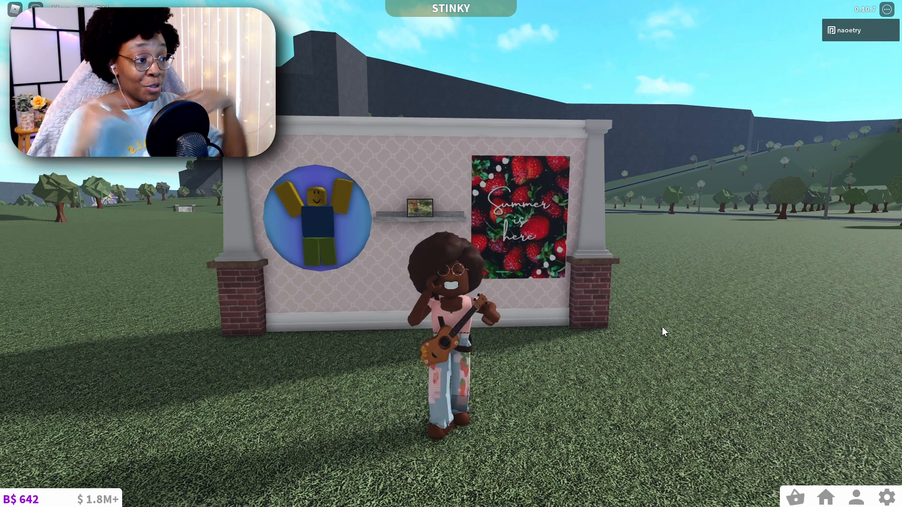
key("w")
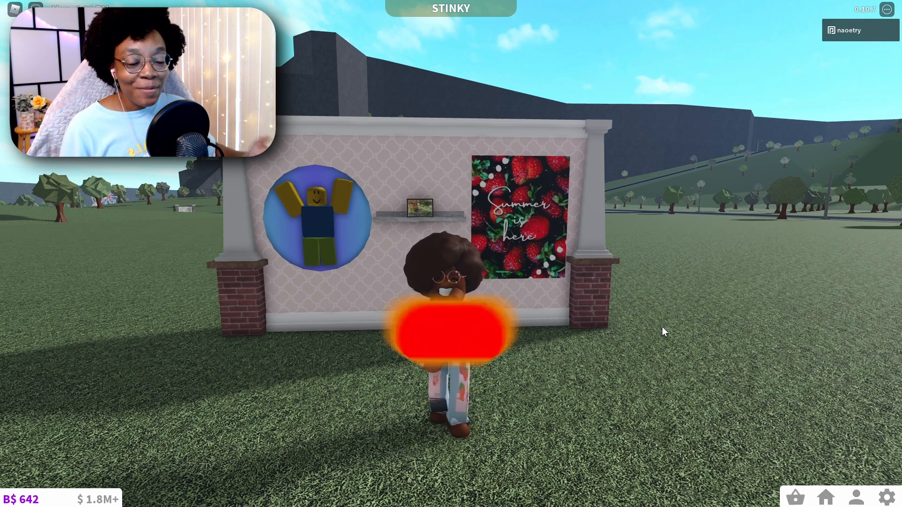